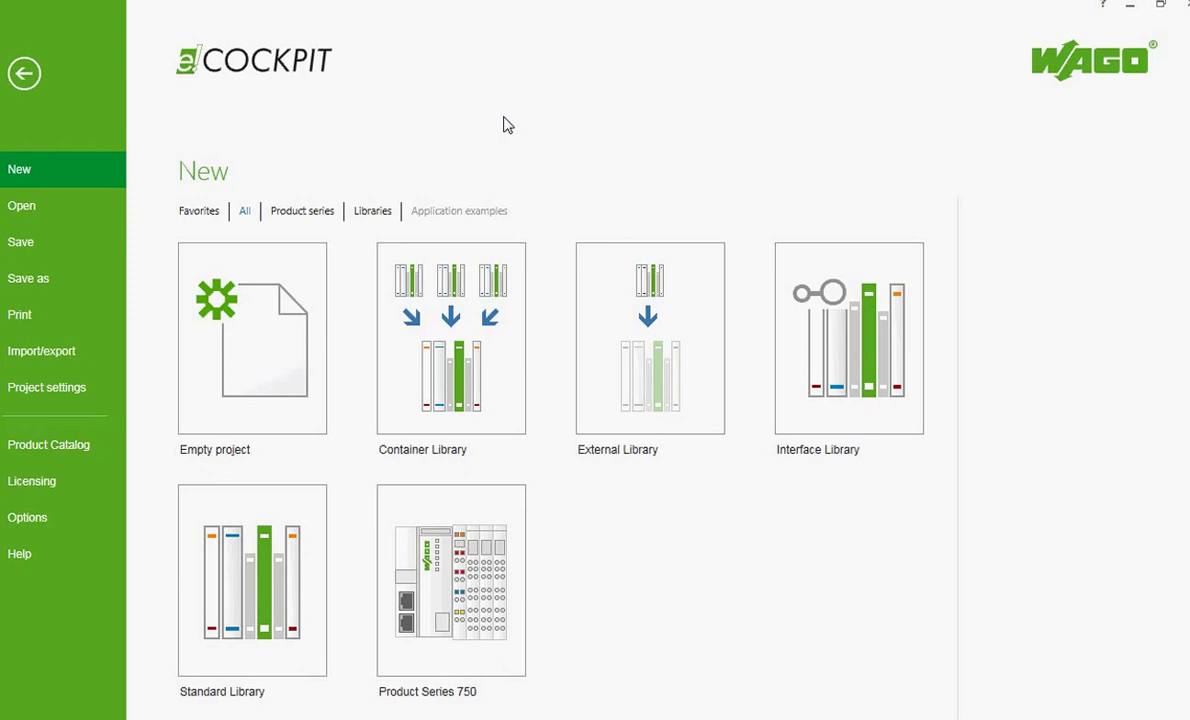
- Create an empty project without saving the current one
left_click(271, 338)
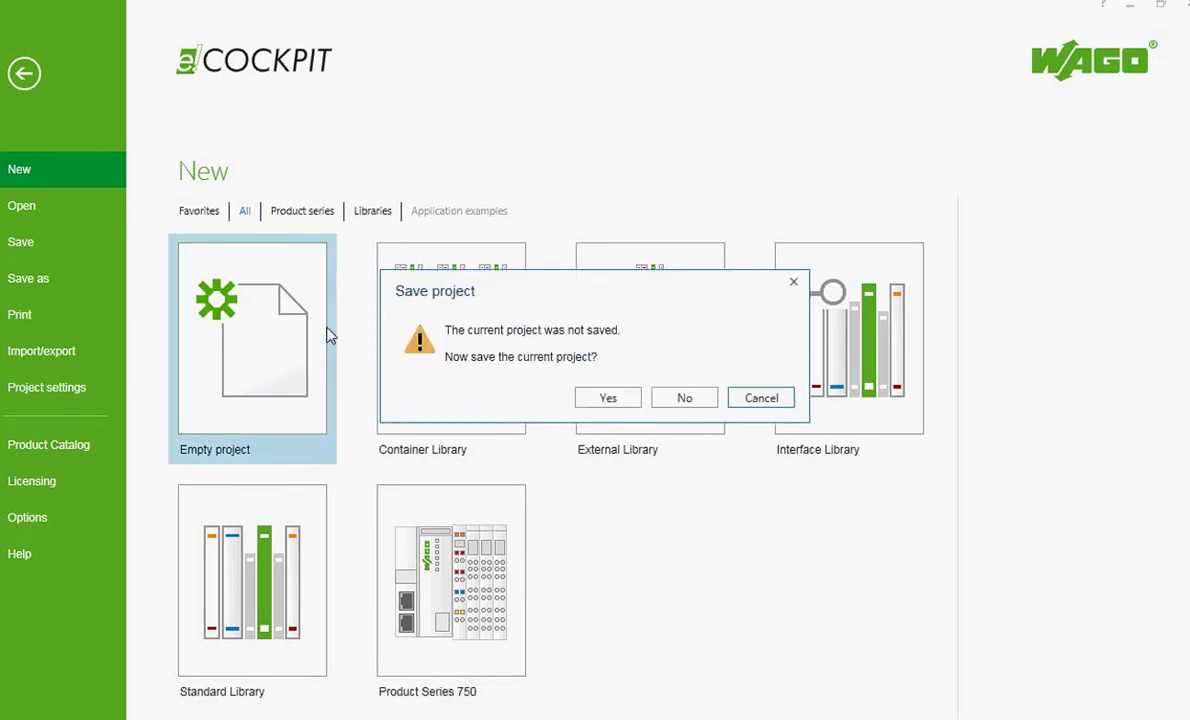
left_click(685, 398)
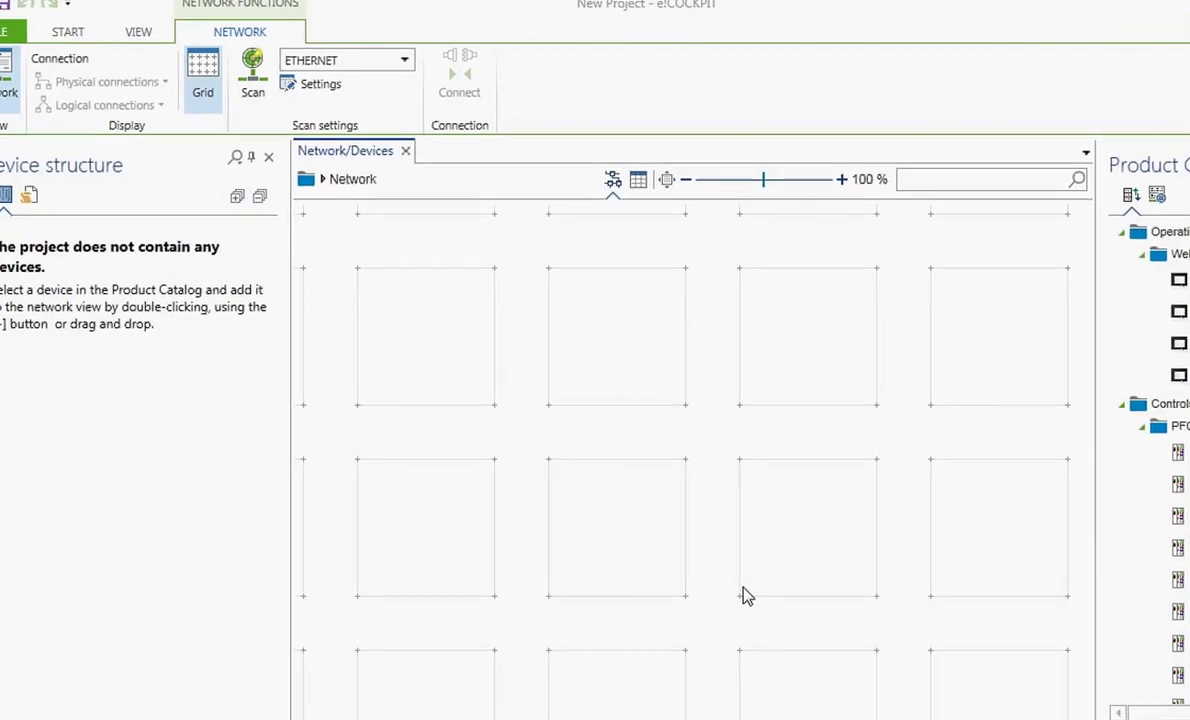
left_click(292, 87)
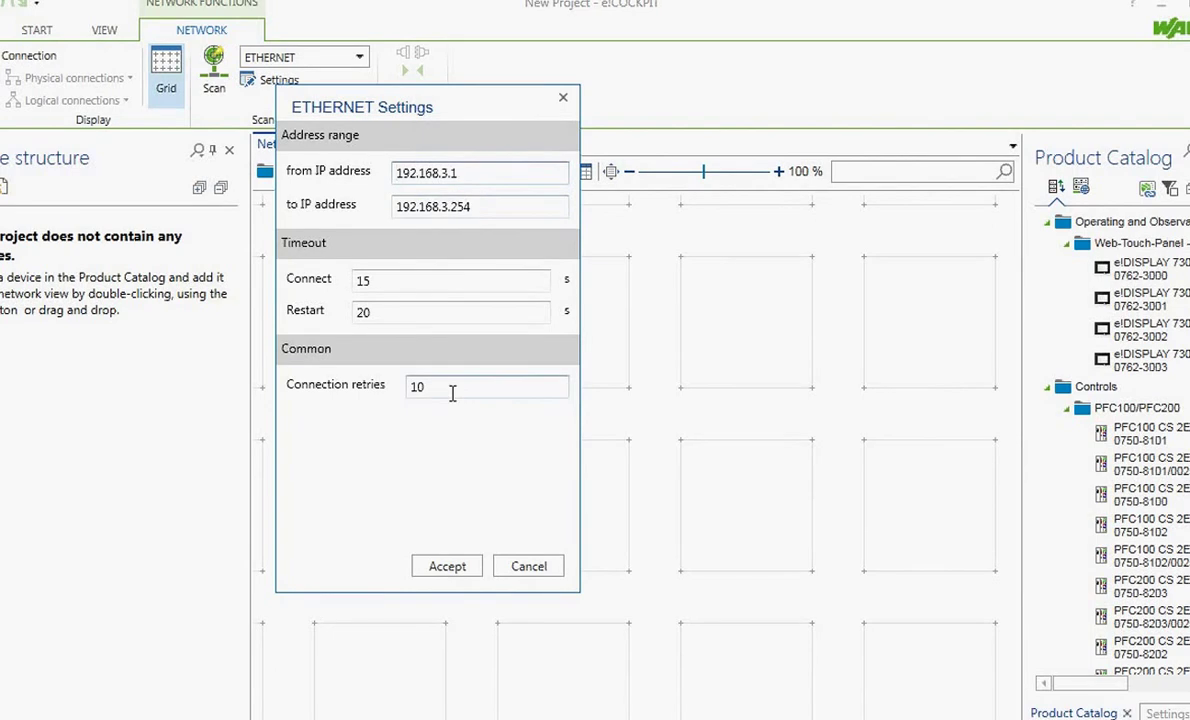
left_click(447, 567)
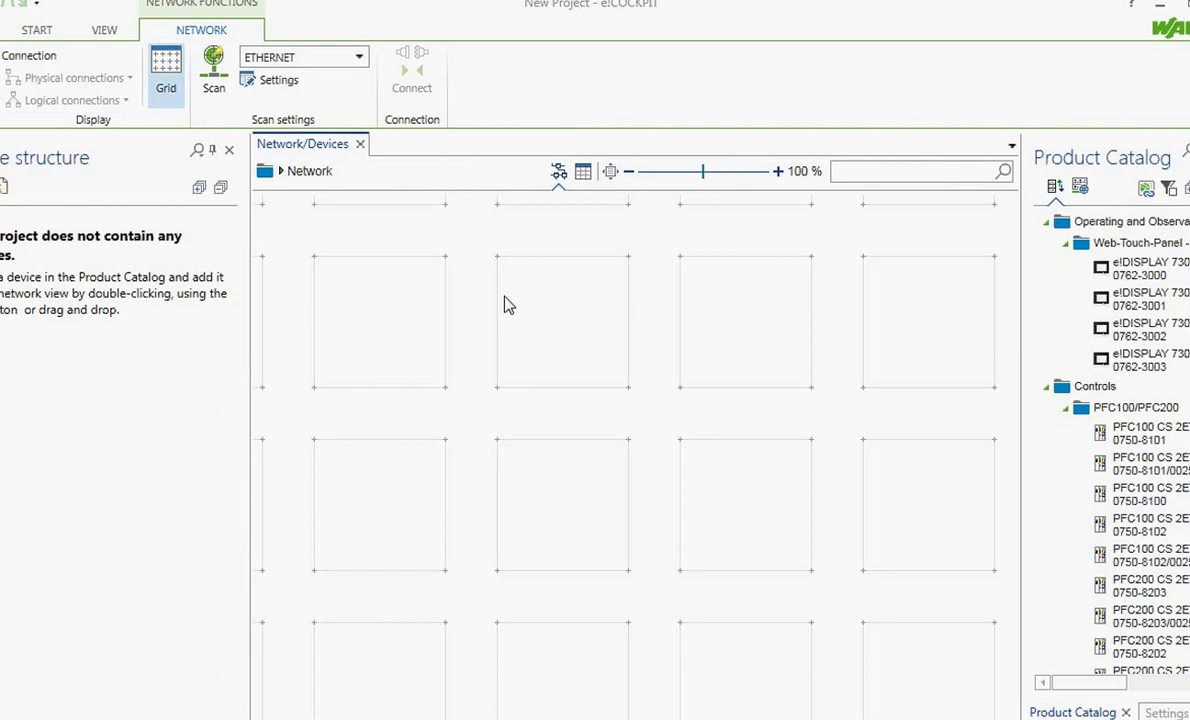
- Scan the network and accept the 0750-8100 PFC100 controller at 192.168.3.17
left_click(213, 75)
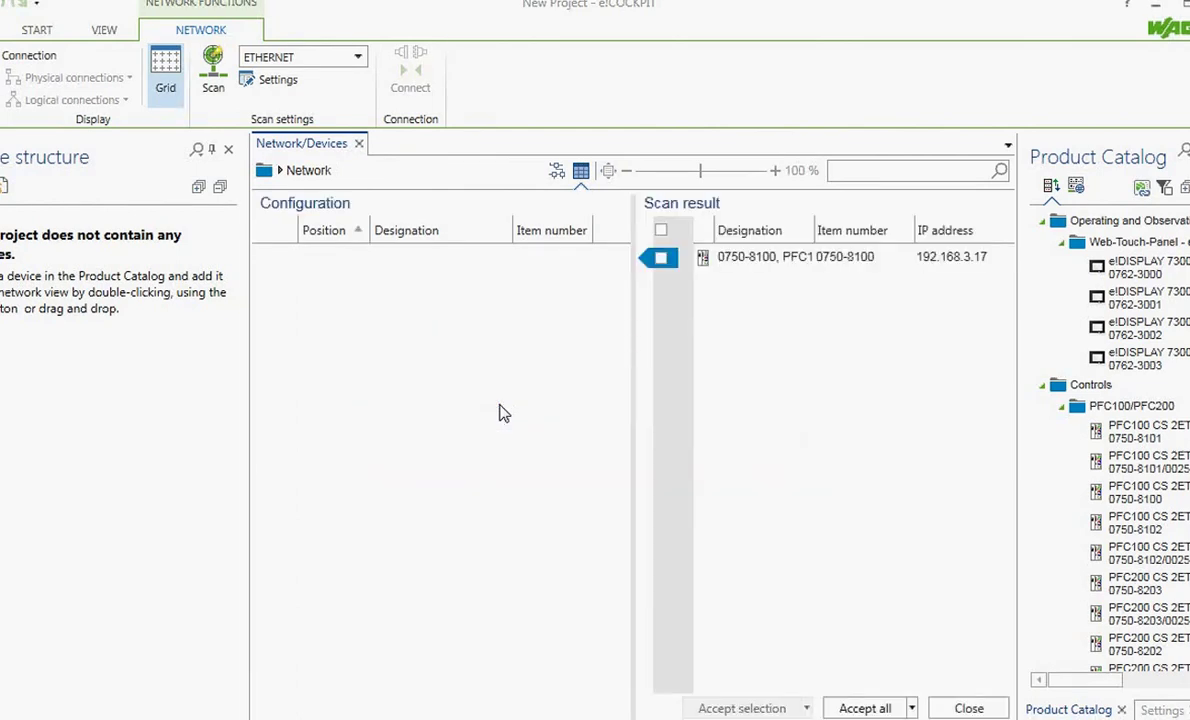
left_click(660, 259)
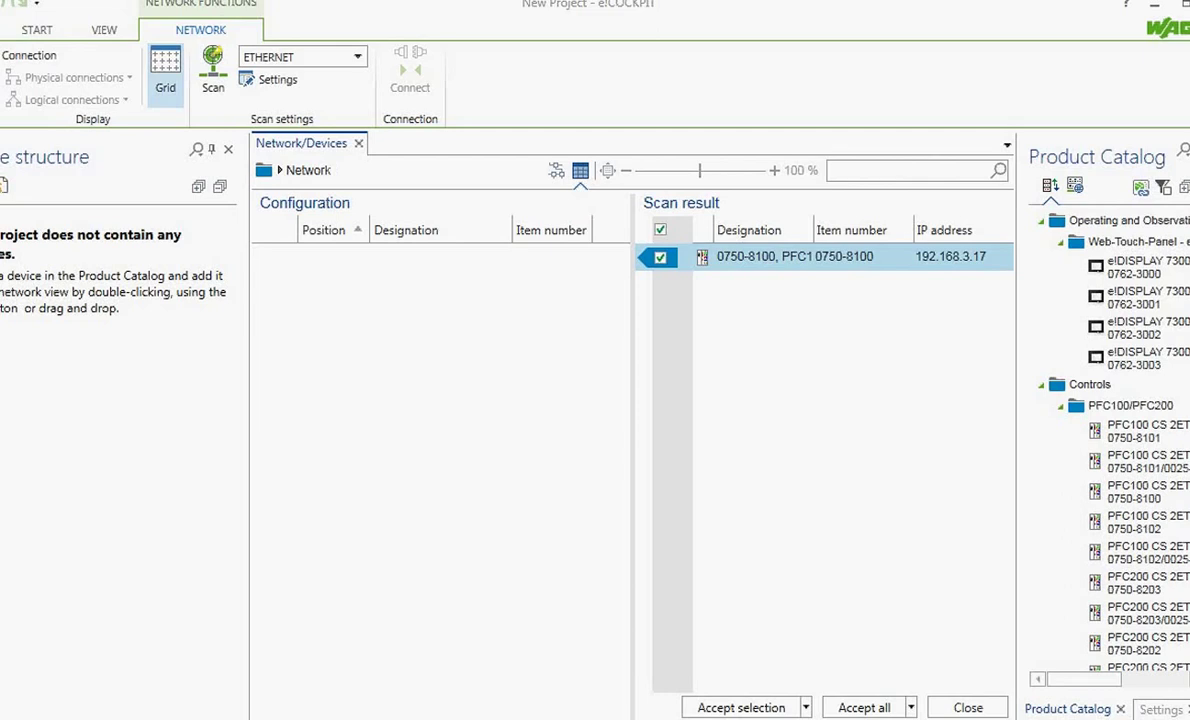
left_click(757, 708)
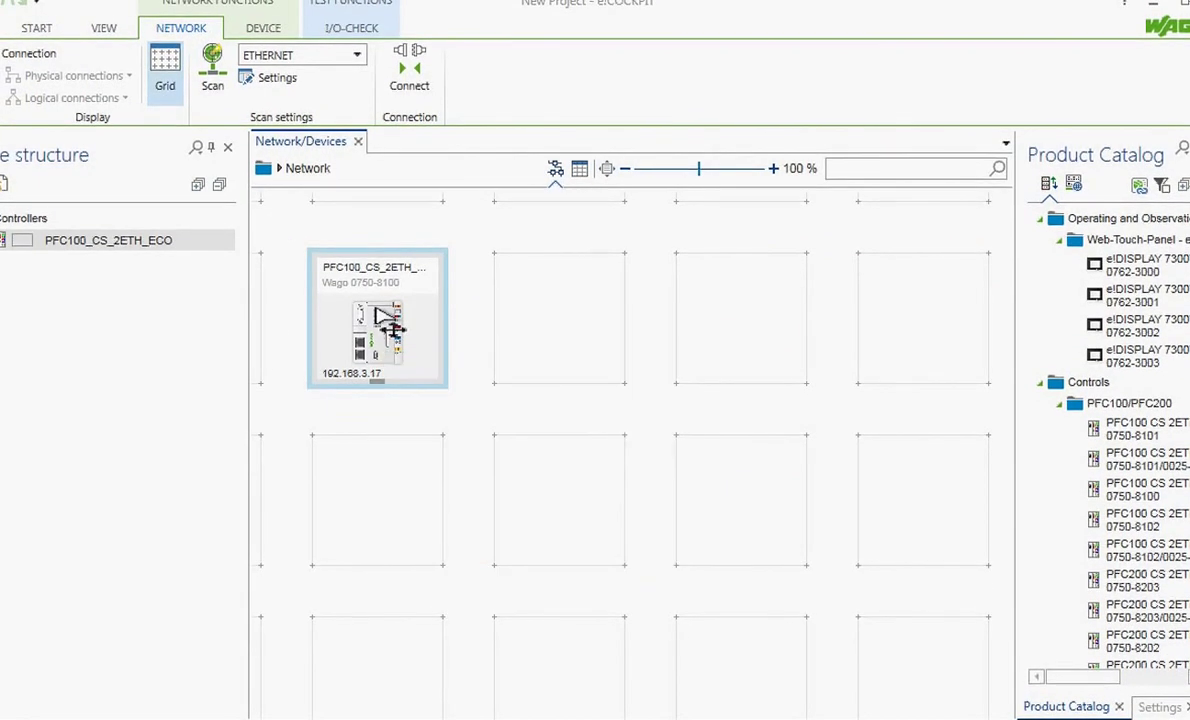
- Scan the PFC100 for attached modules and accept both the 2 DI and 2 DO modules
right_click(385, 318)
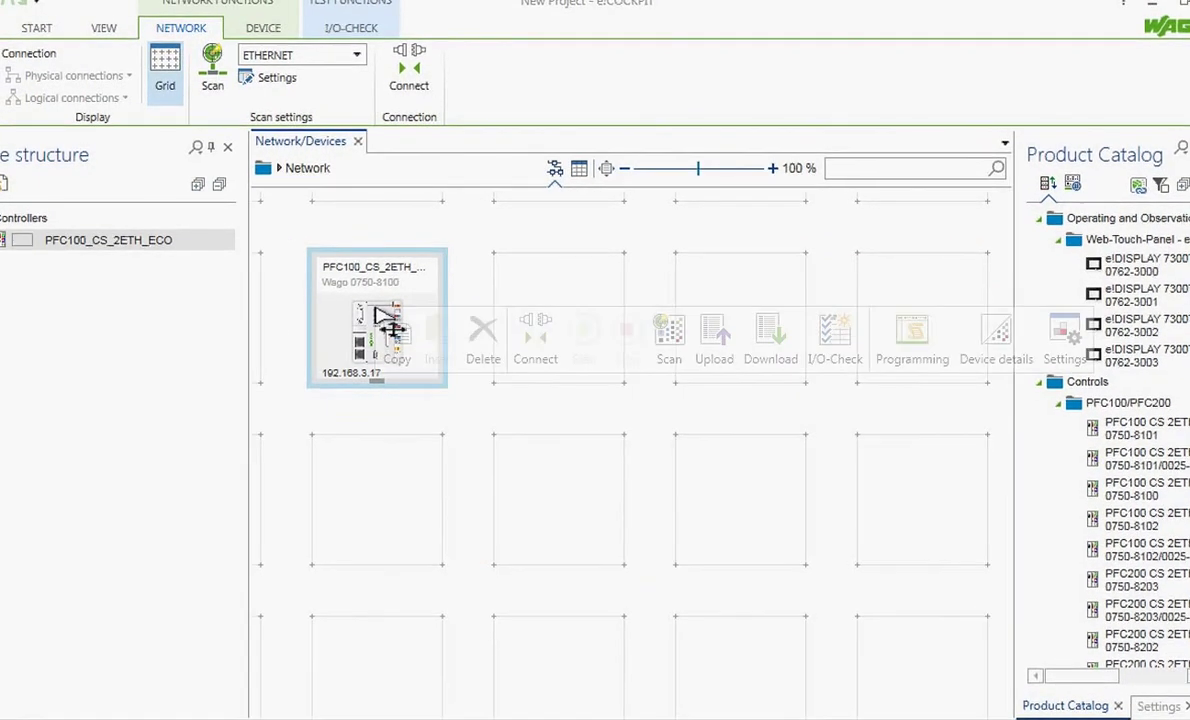
left_click(675, 342)
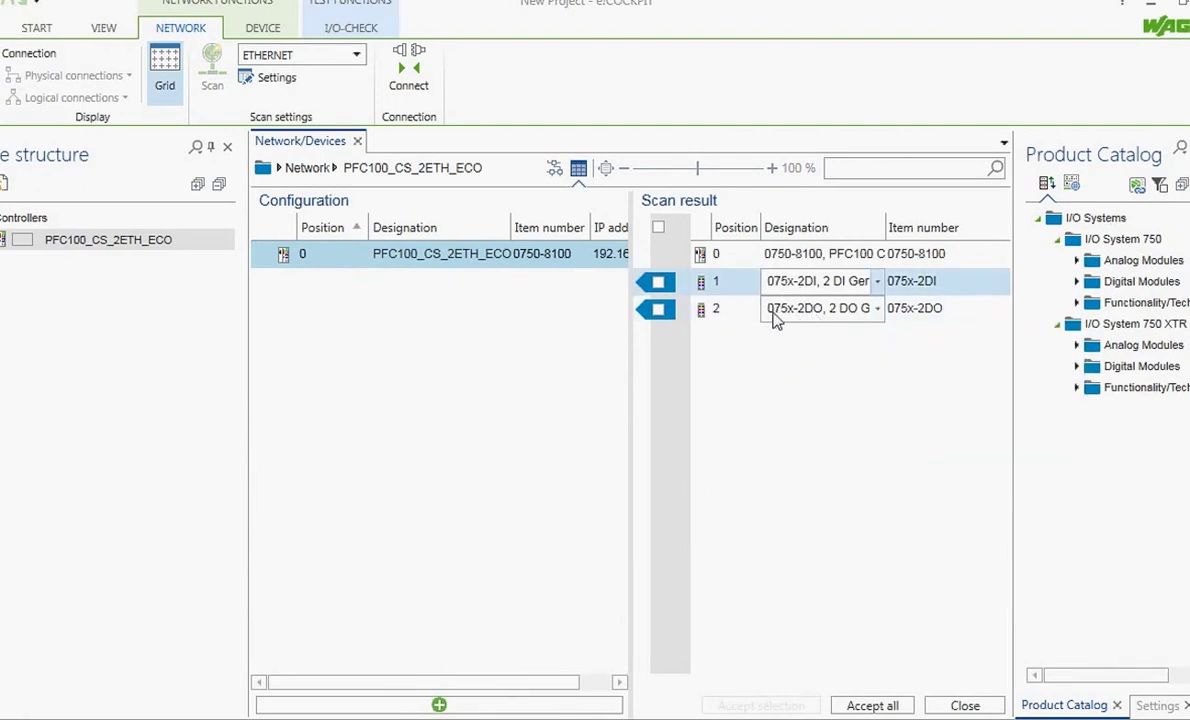
left_click(657, 227)
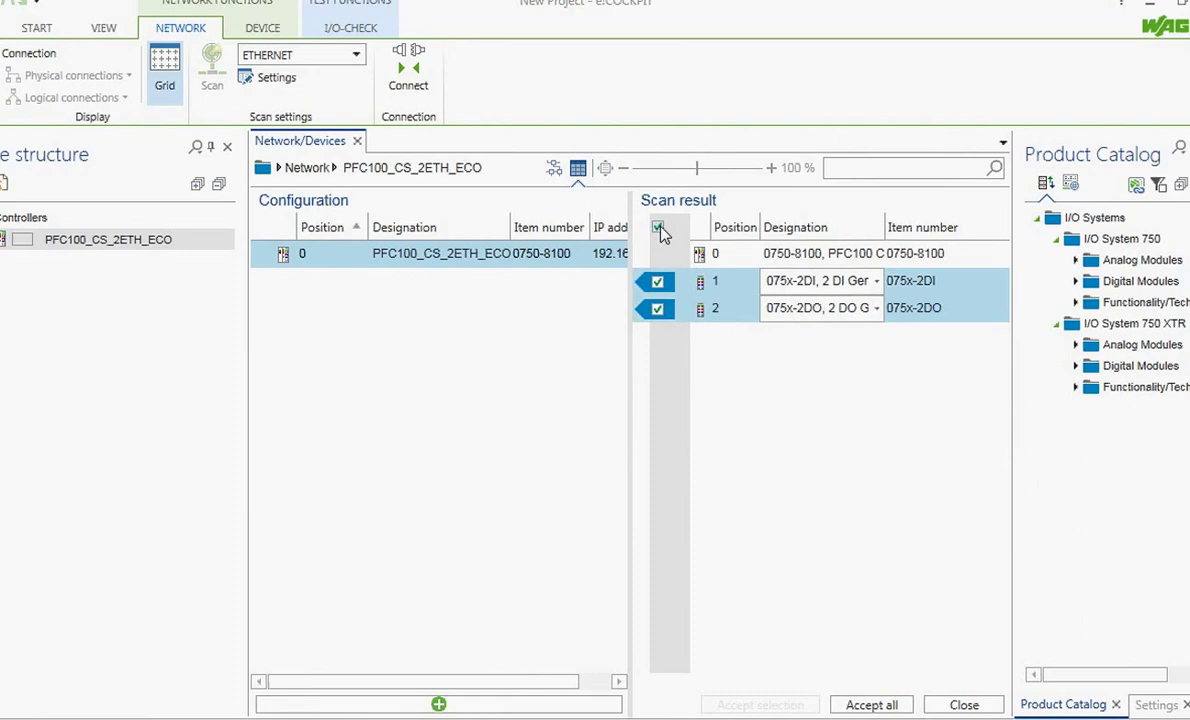
left_click(752, 705)
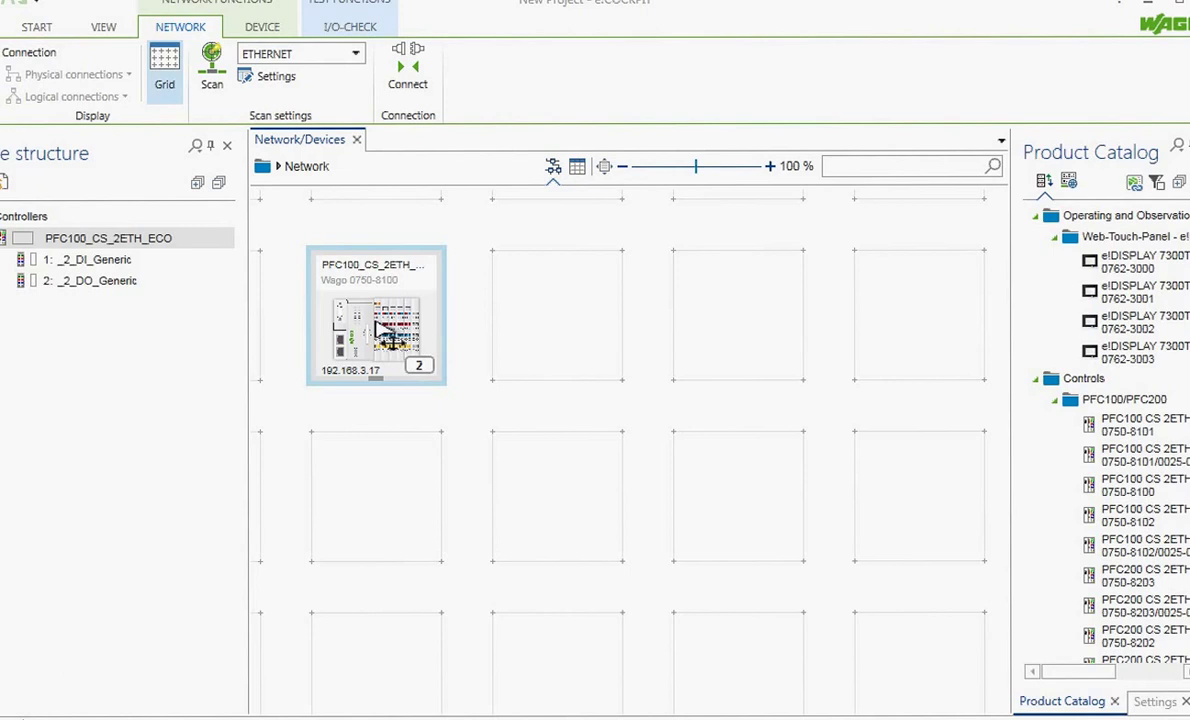
- Name the 2_DO_Generic output channels: %QX0.0 as DO1 and %QX0.1 as DO2
double_click(378, 330)
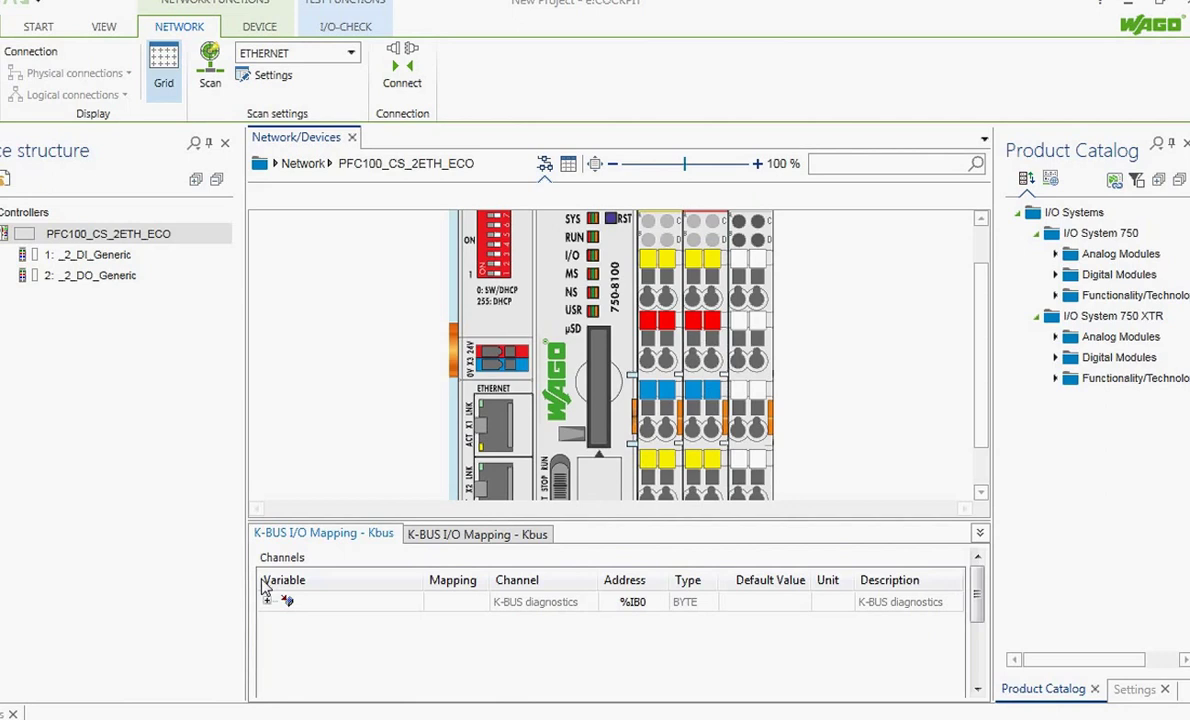
left_click(729, 379)
left_click(270, 604)
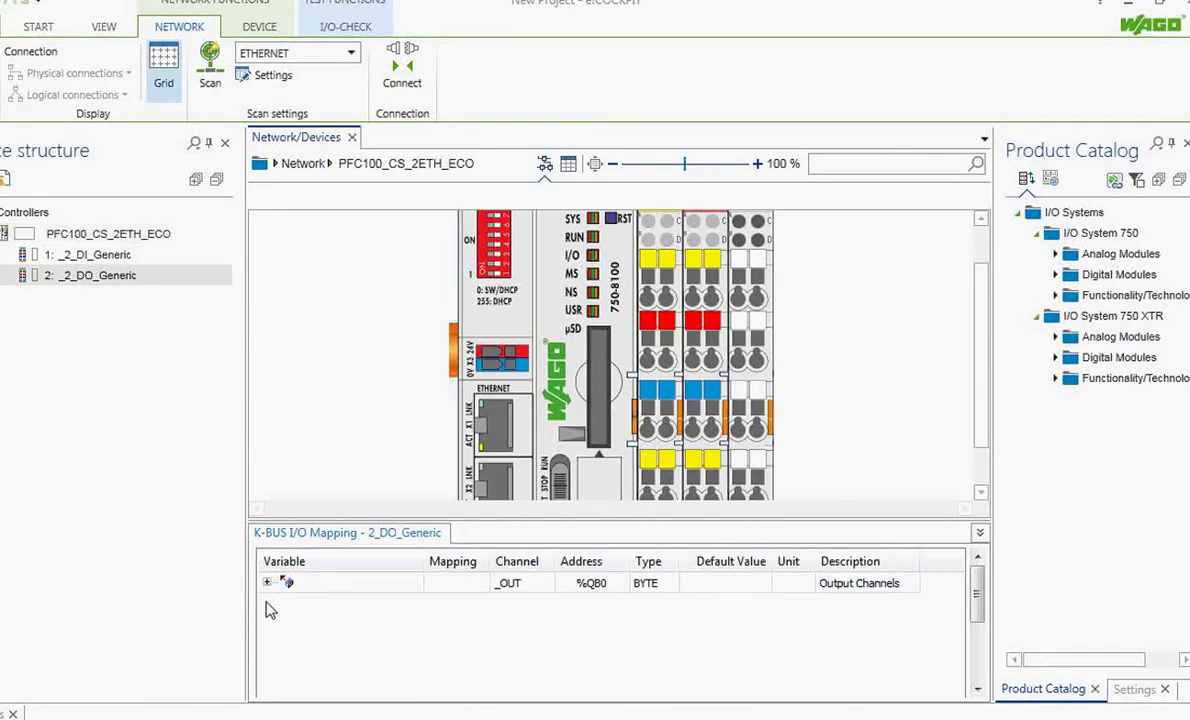
left_click(267, 583)
left_click(345, 604)
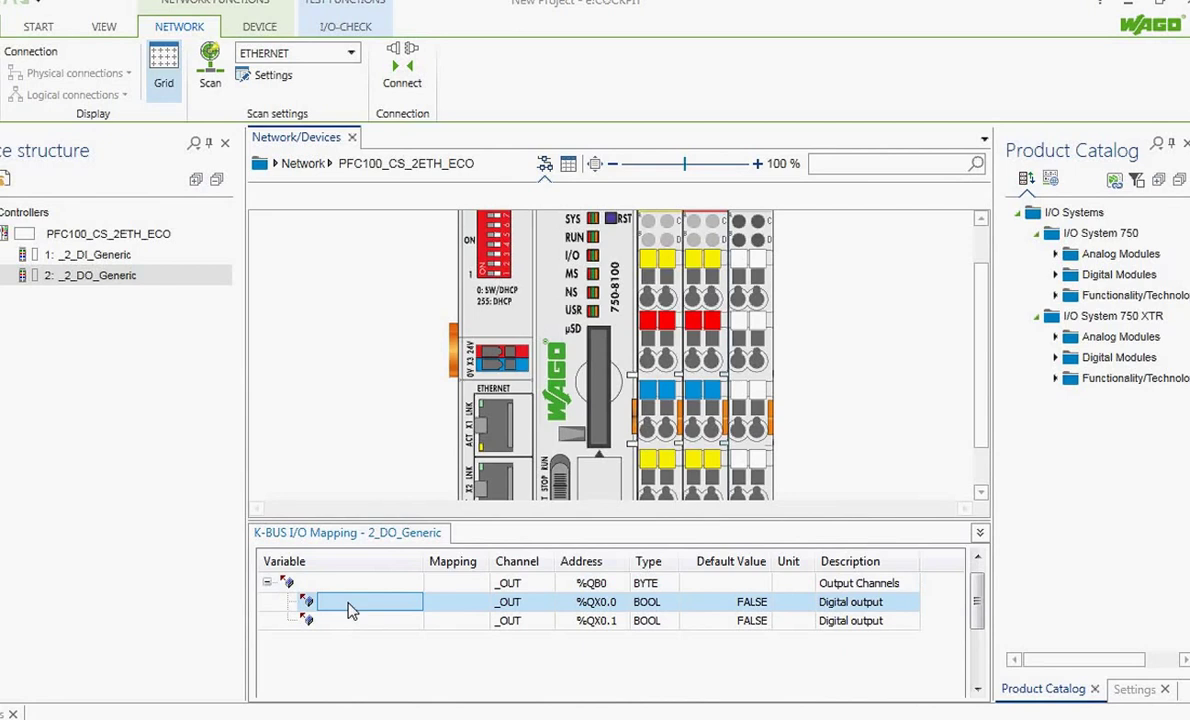
type("DO1")
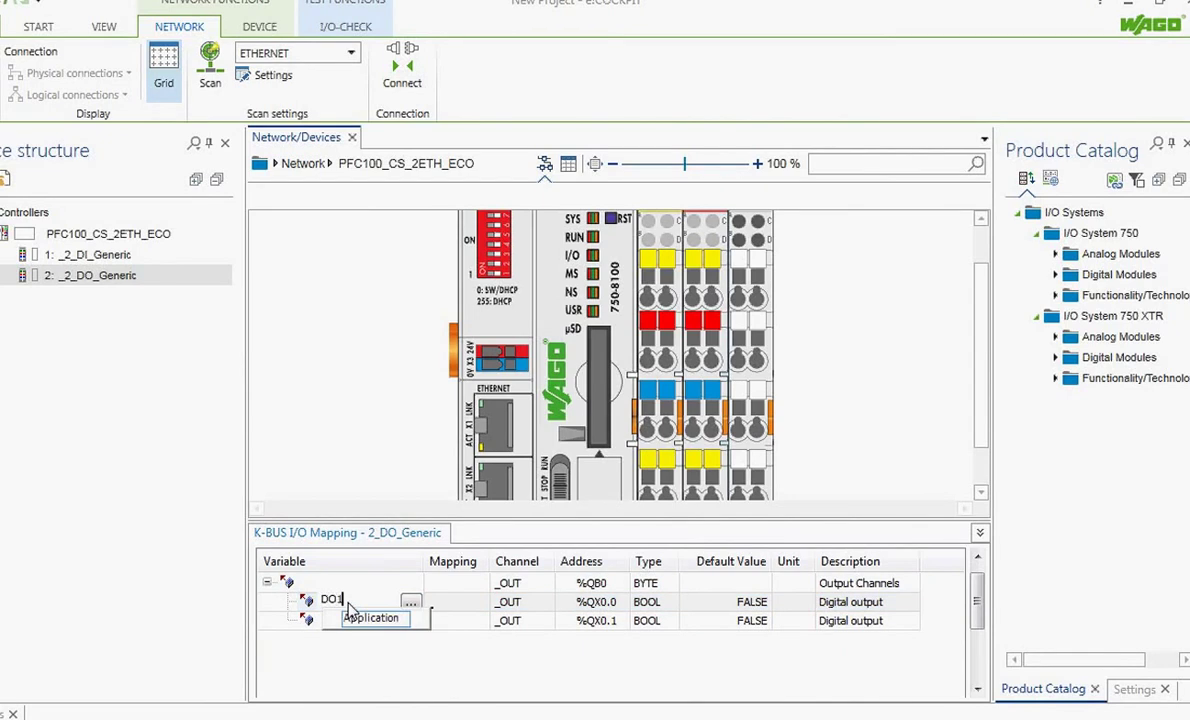
key("Return")
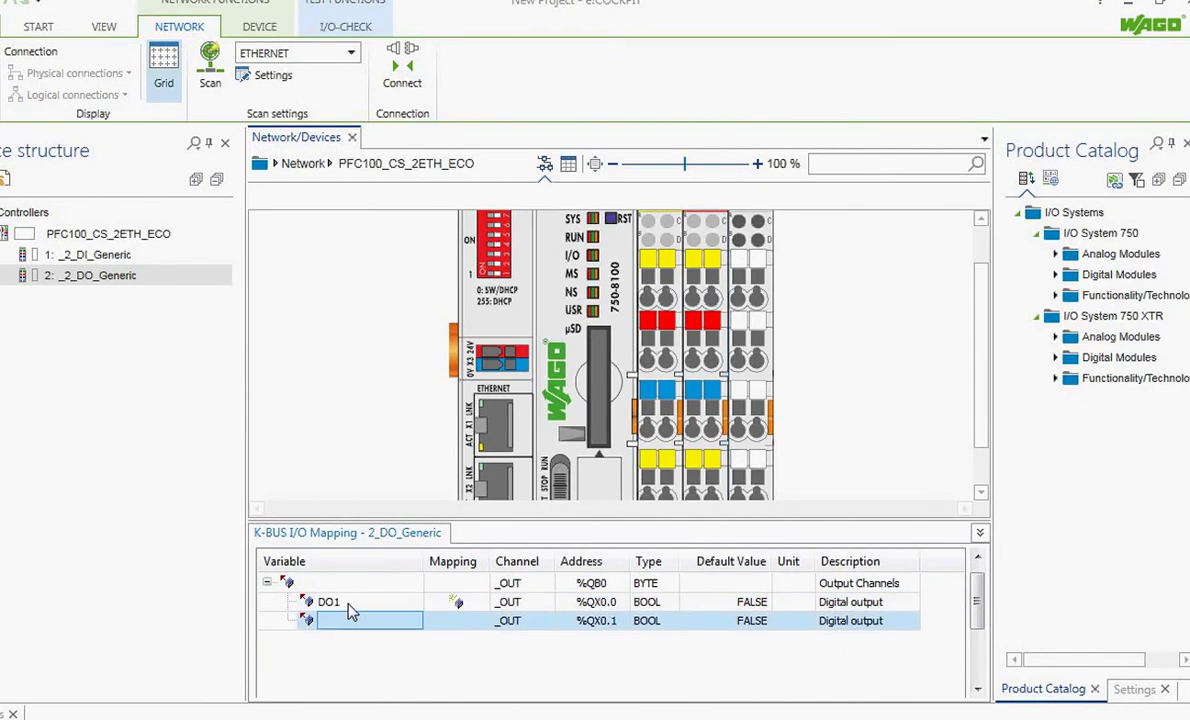
left_click(350, 621)
type("DO2")
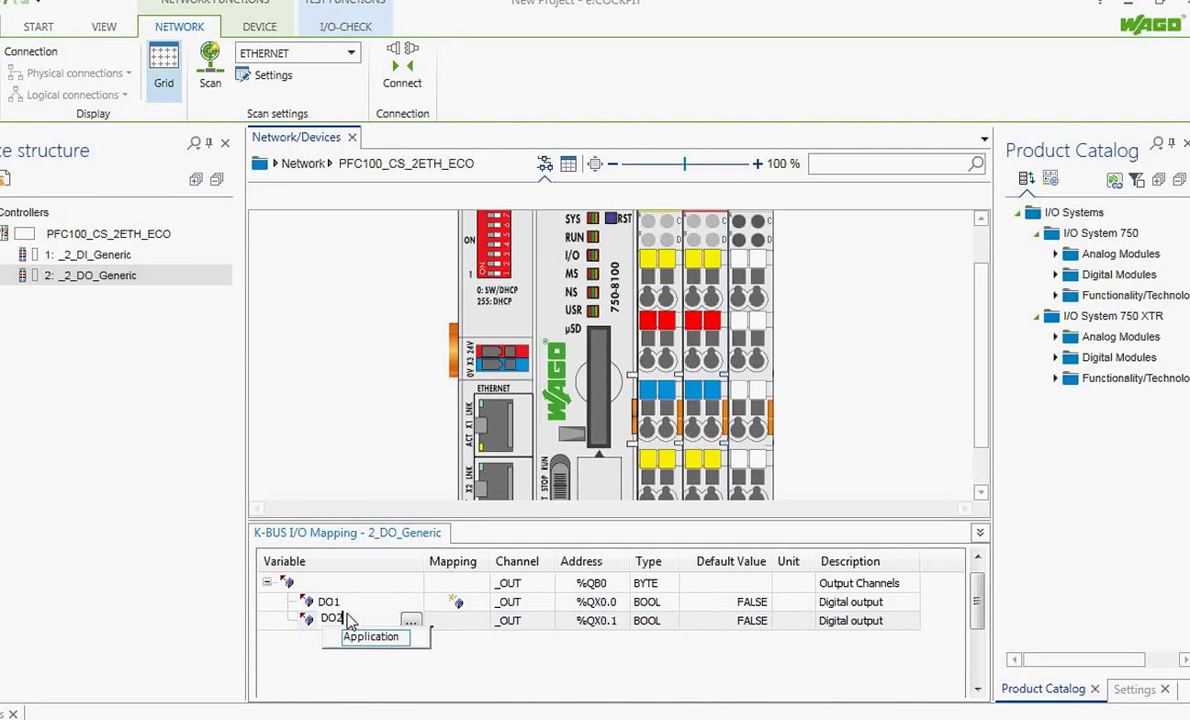
key("Return")
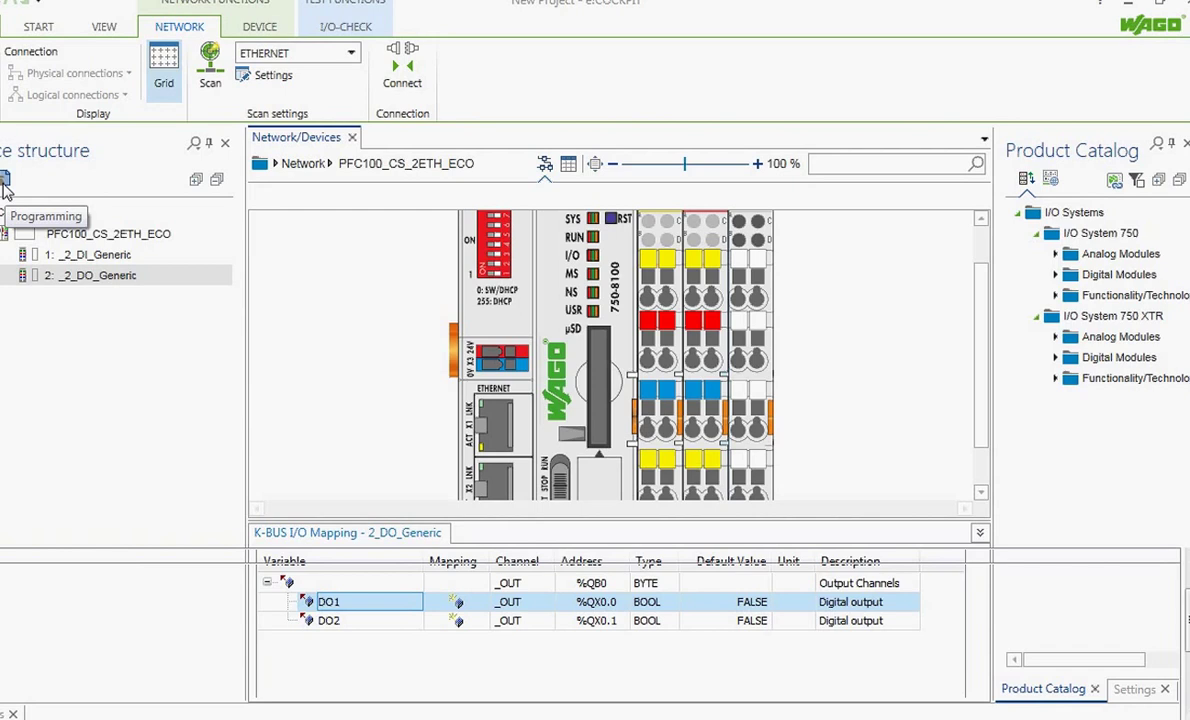
- Switch to the Programming workspace and open PLC_PRG's code editor
left_click(5, 185)
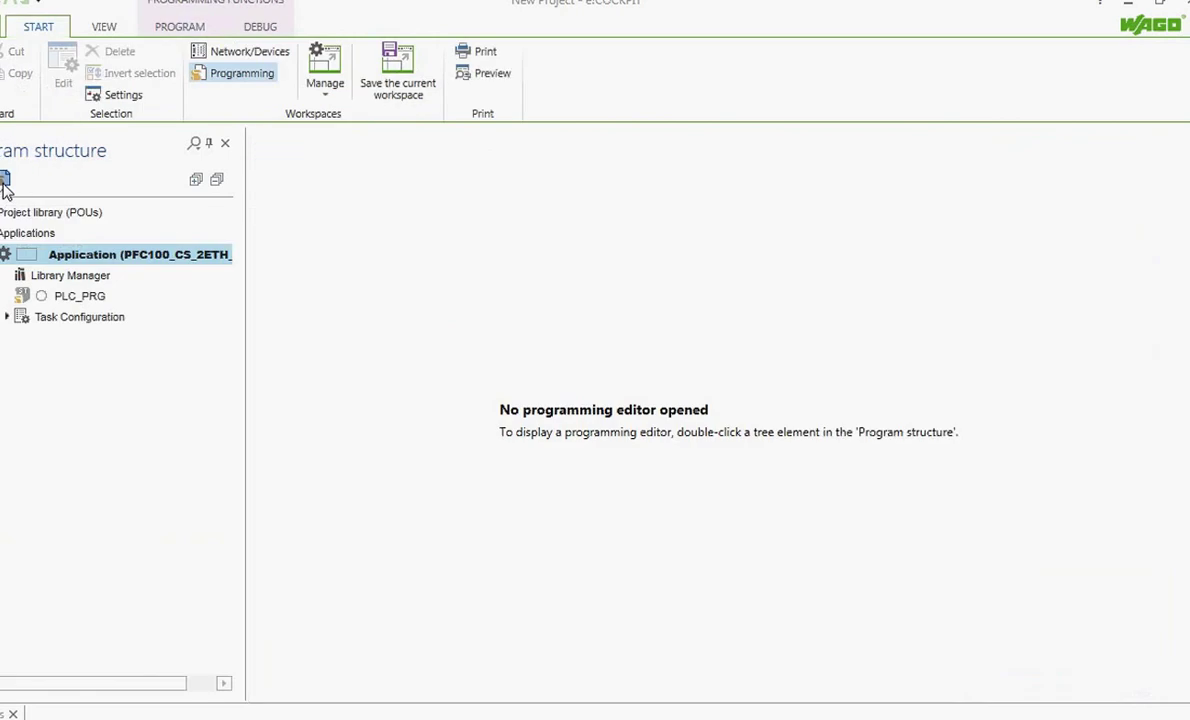
double_click(80, 298)
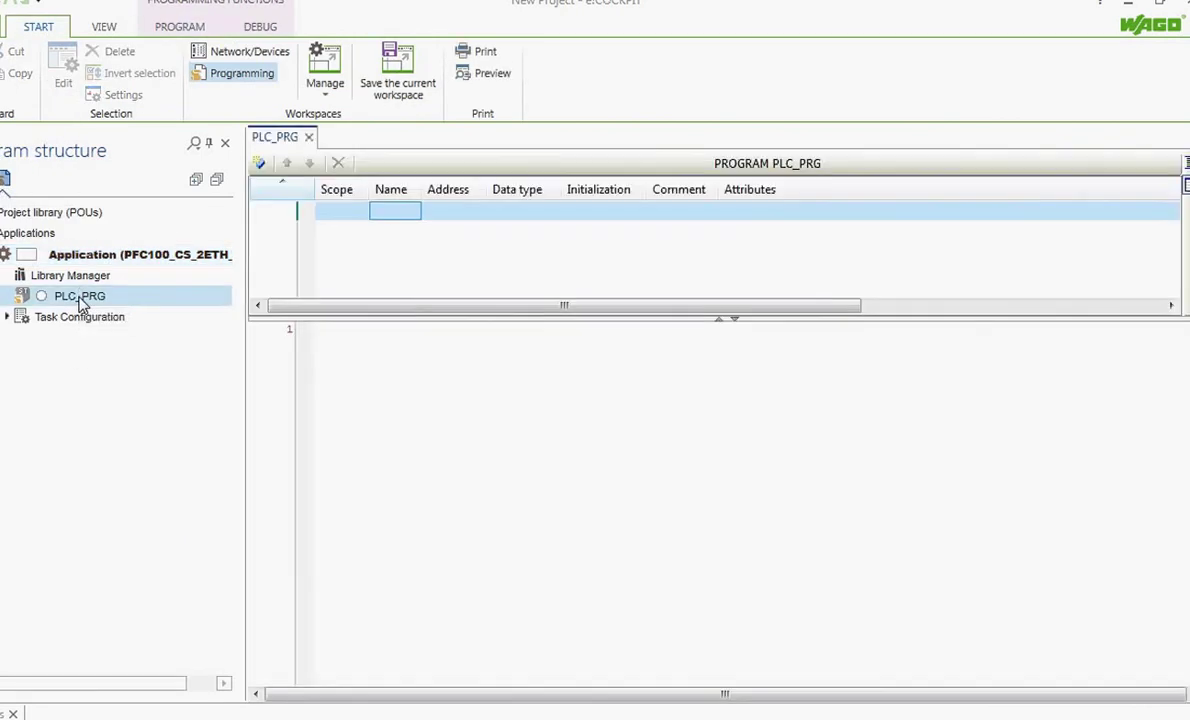
left_click(358, 392)
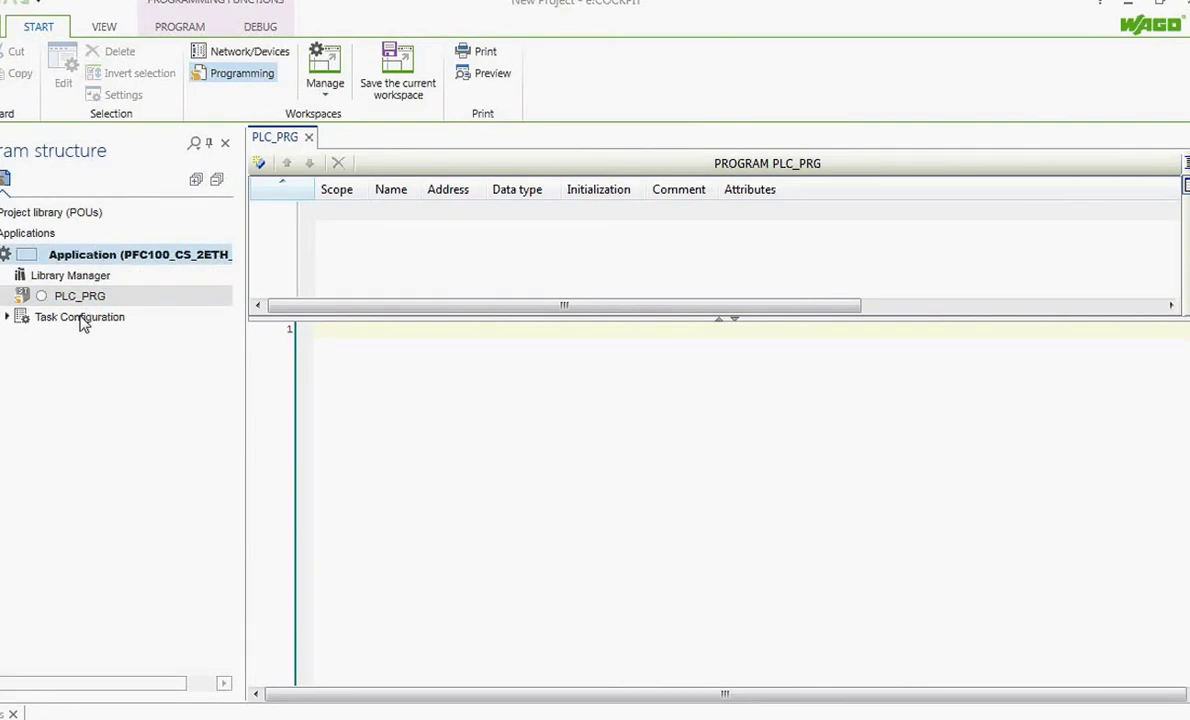
- Search the Library Manager for 'util' and add the Util 3.5.7.0 library
double_click(75, 282)
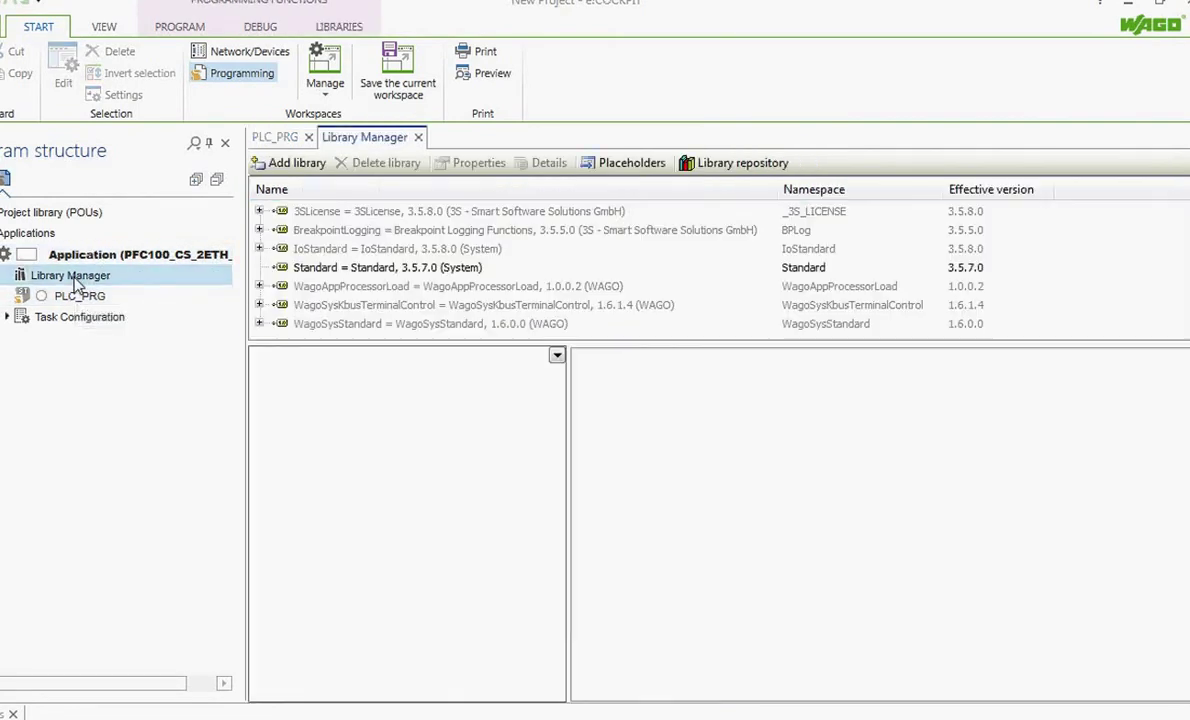
left_click(290, 163)
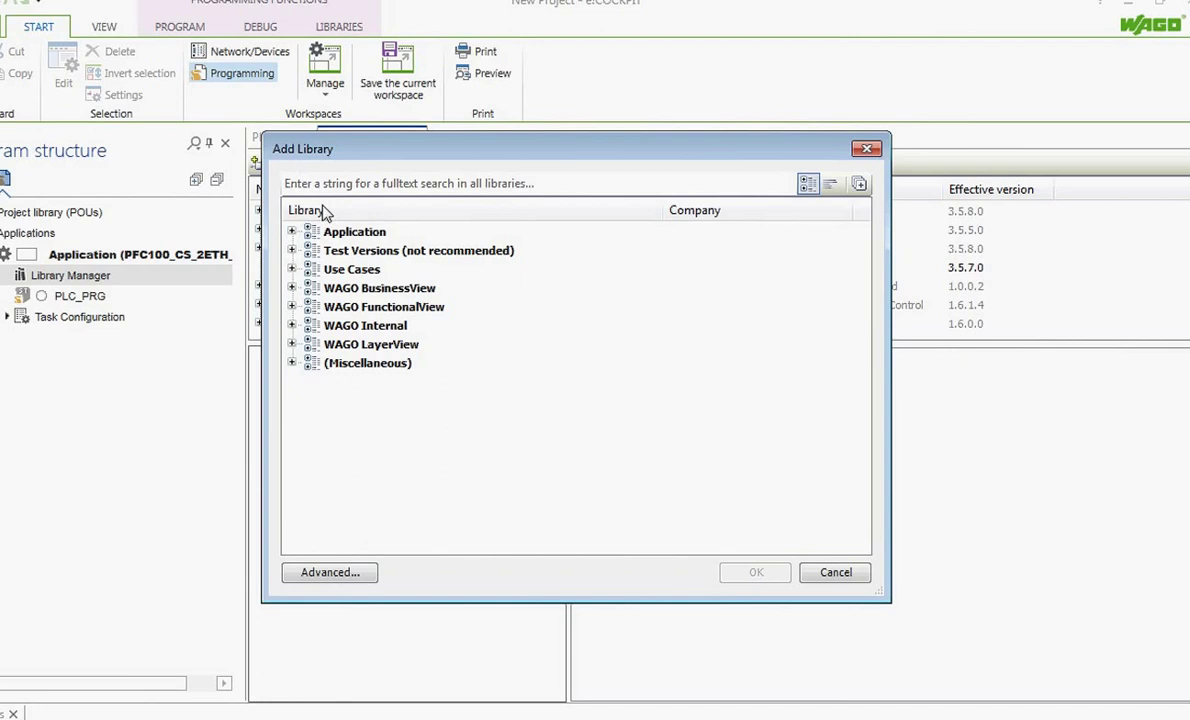
left_click(341, 178)
type("util")
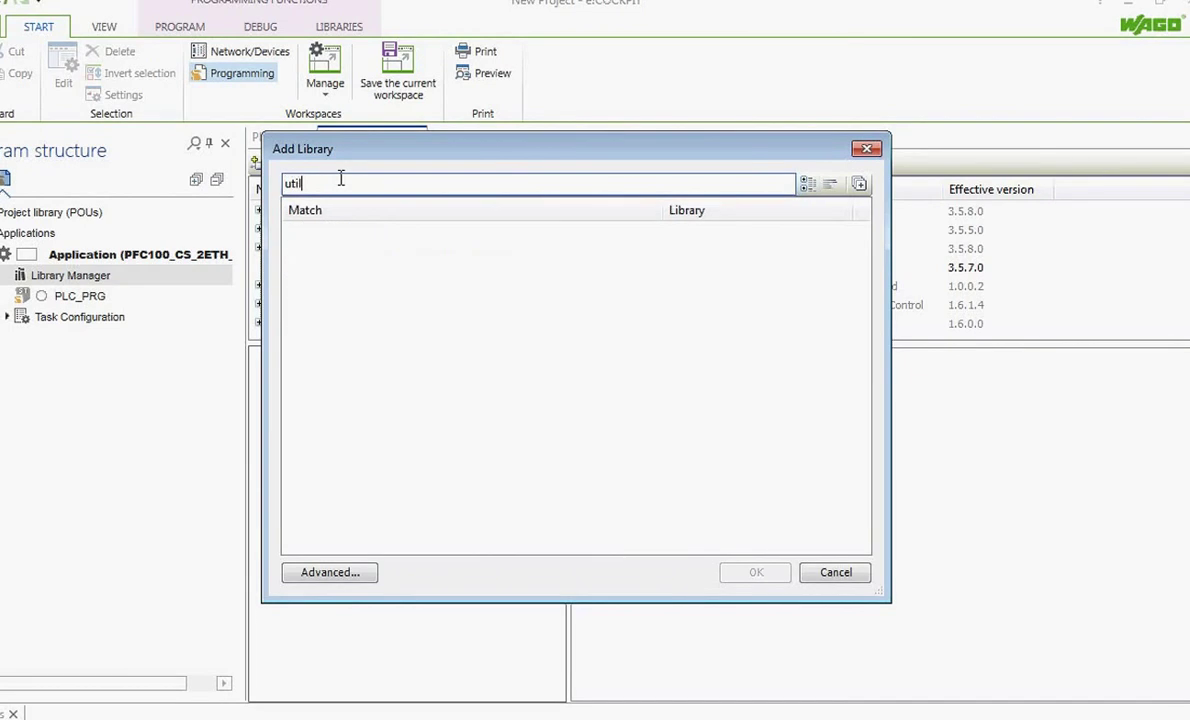
left_click(313, 231)
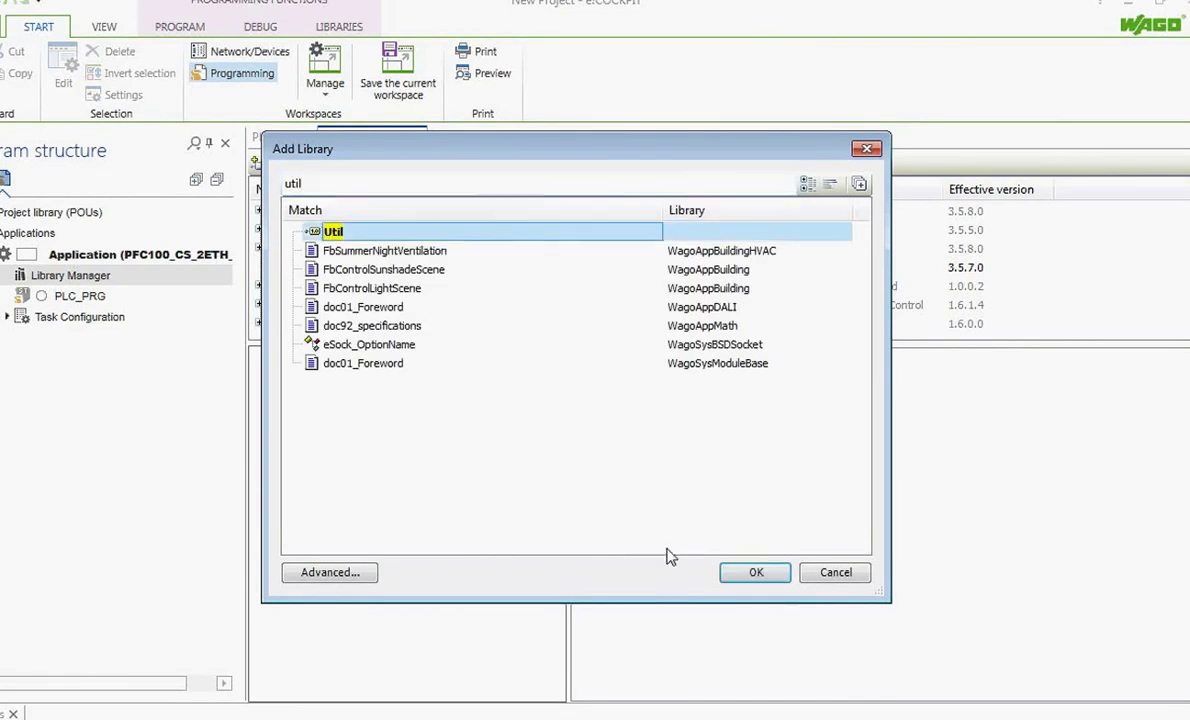
left_click(730, 572)
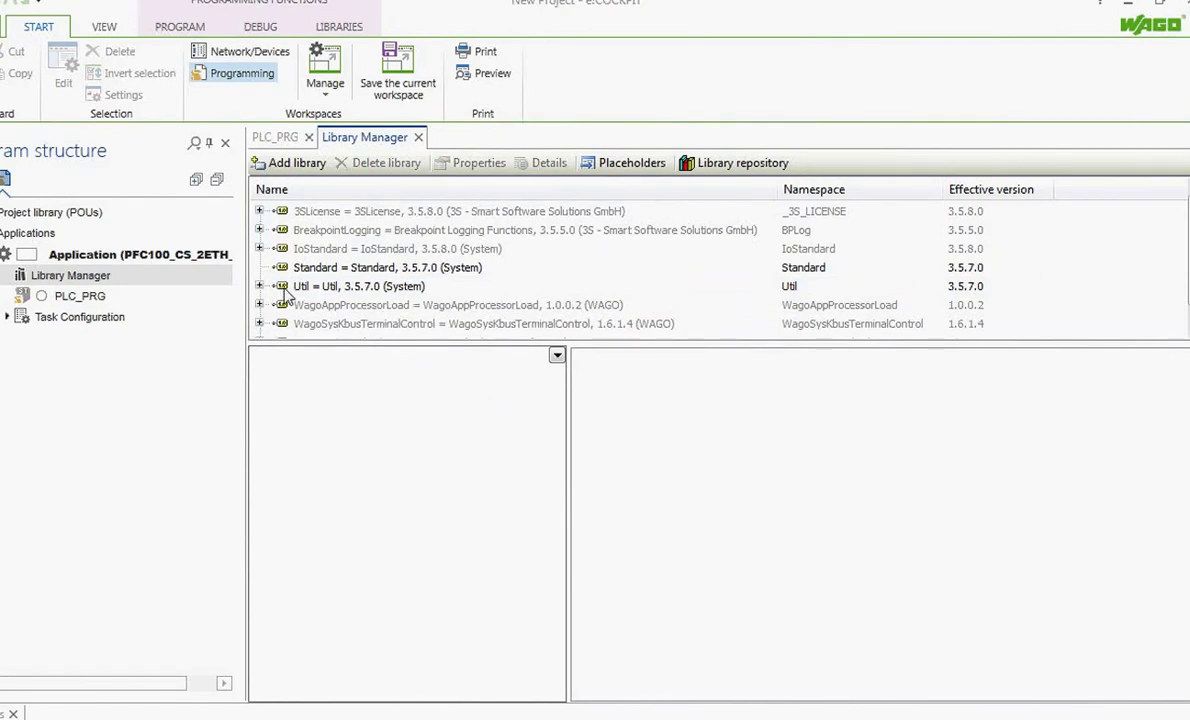
- Set up a new POU under Application named FUN, a Program in FBD
right_click(47, 271)
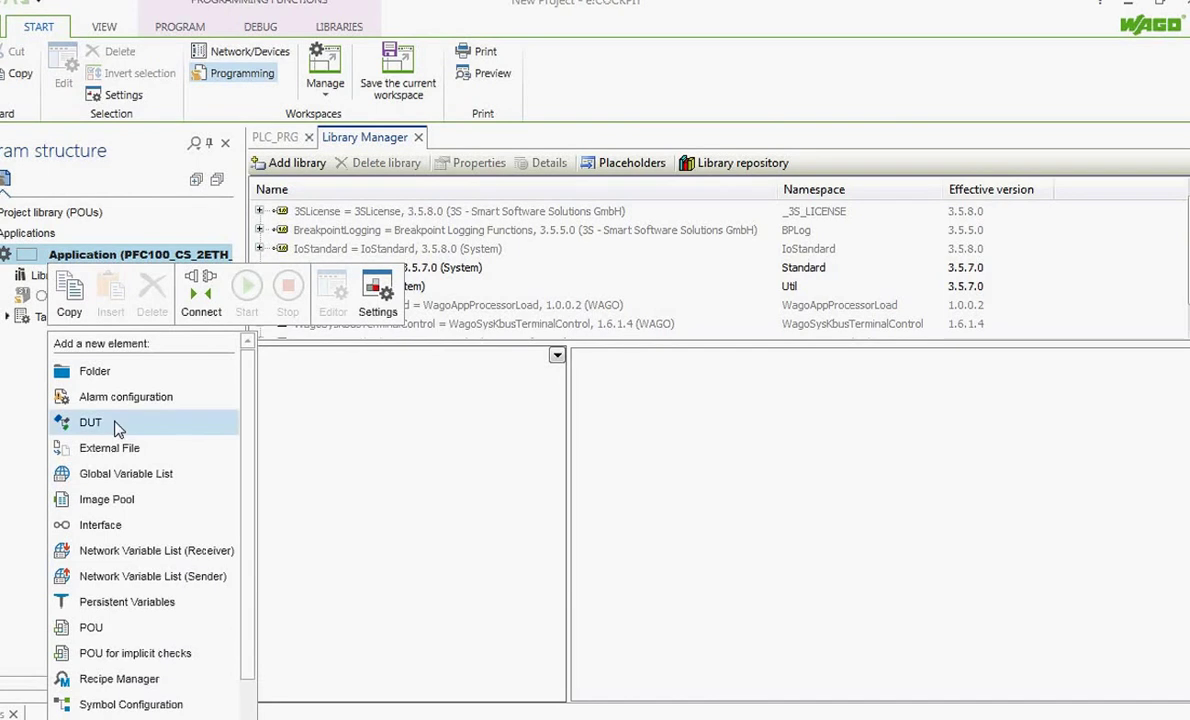
left_click(133, 628)
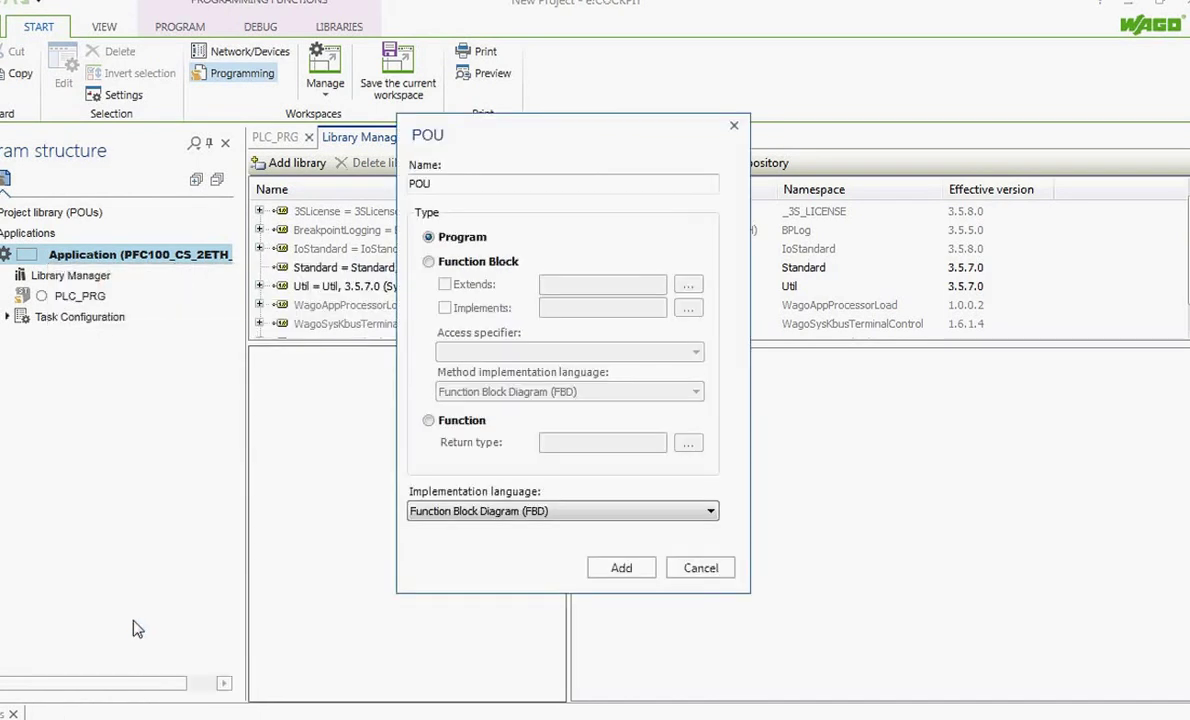
double_click(437, 185)
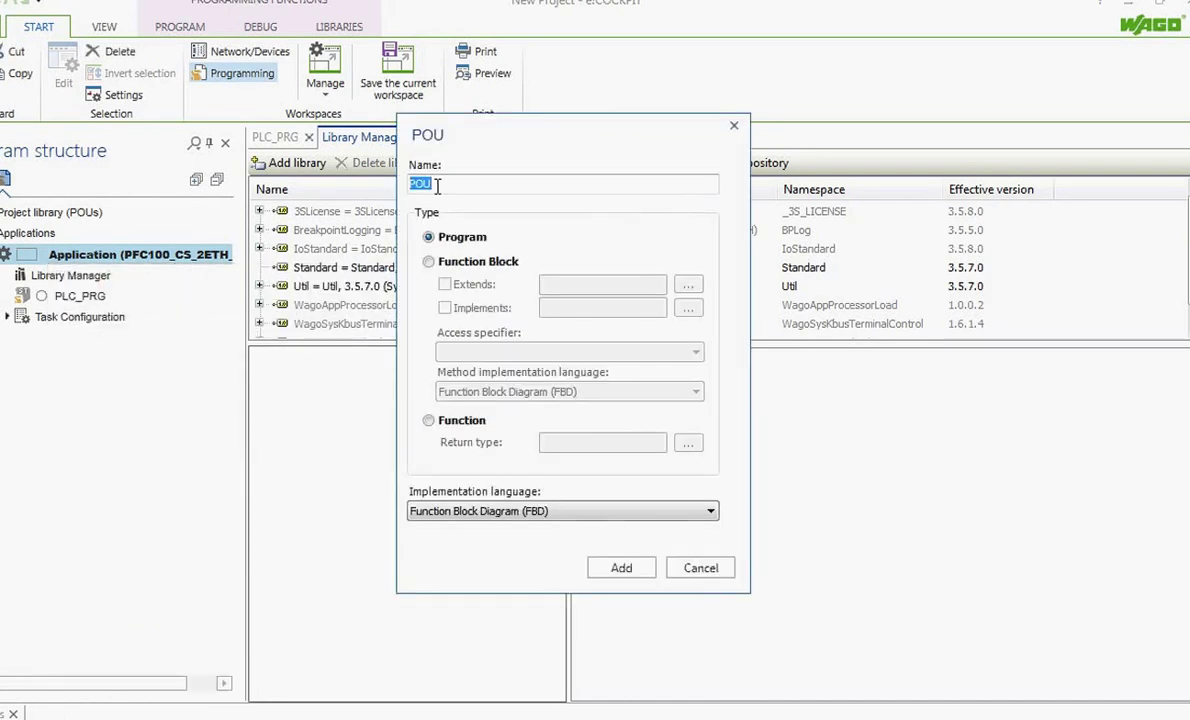
type("FUN")
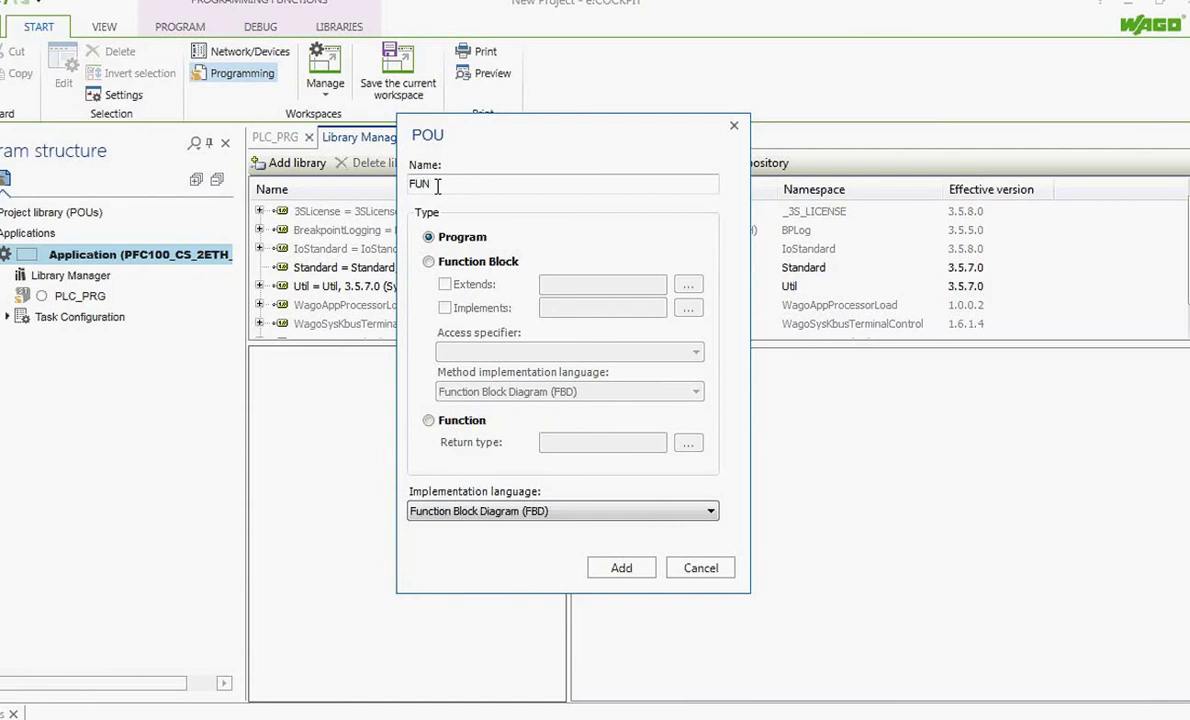
- Add the FUN program and place a BLINK box, auto-declared as BLINK_0
left_click(621, 568)
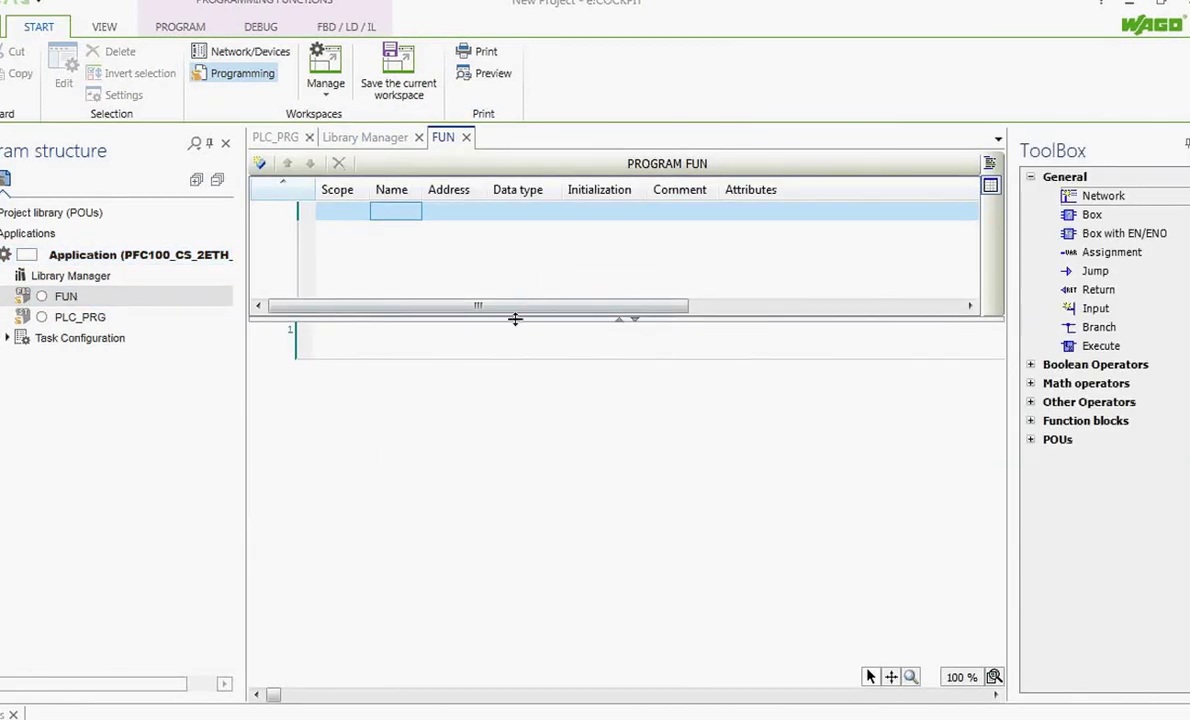
left_click_drag(1092, 214, 395, 355)
type("BLIN")
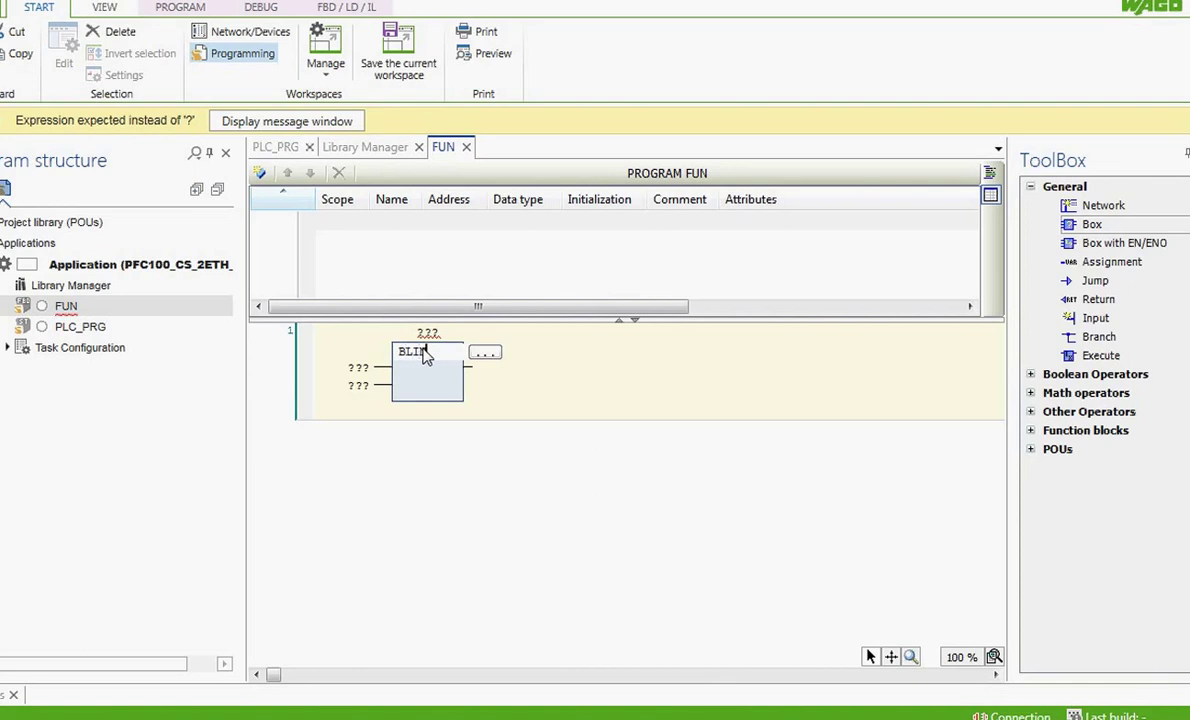
key("Return")
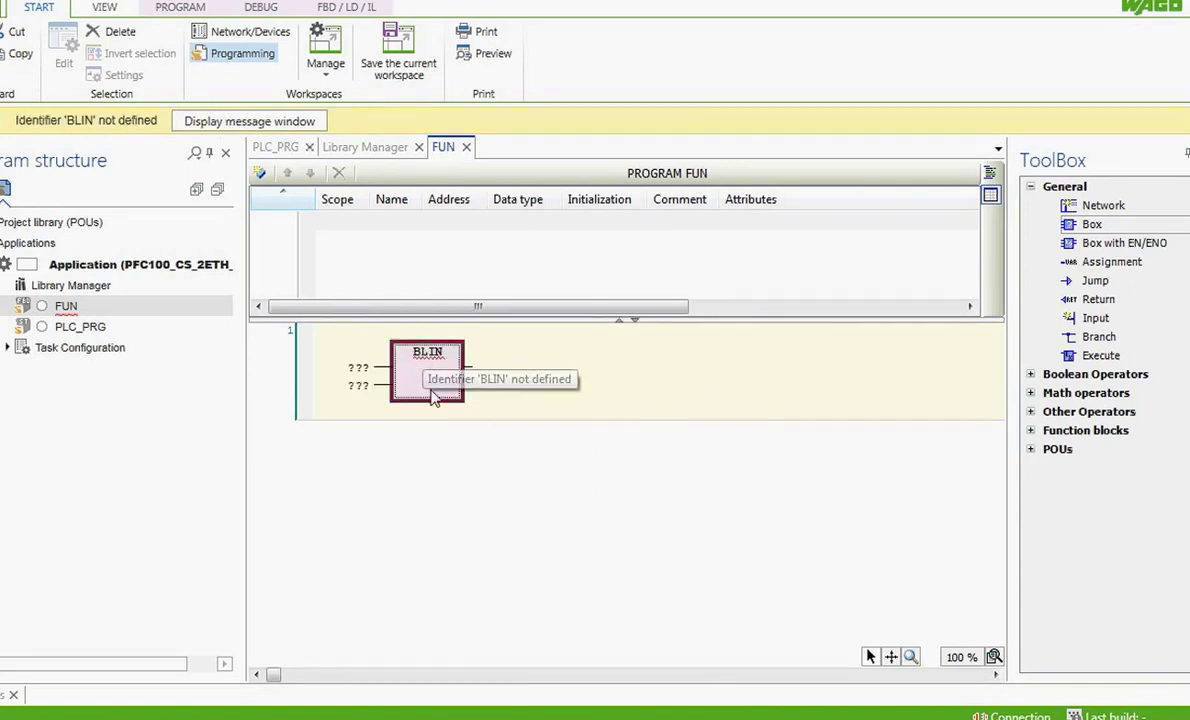
left_click(437, 356)
type("BL")
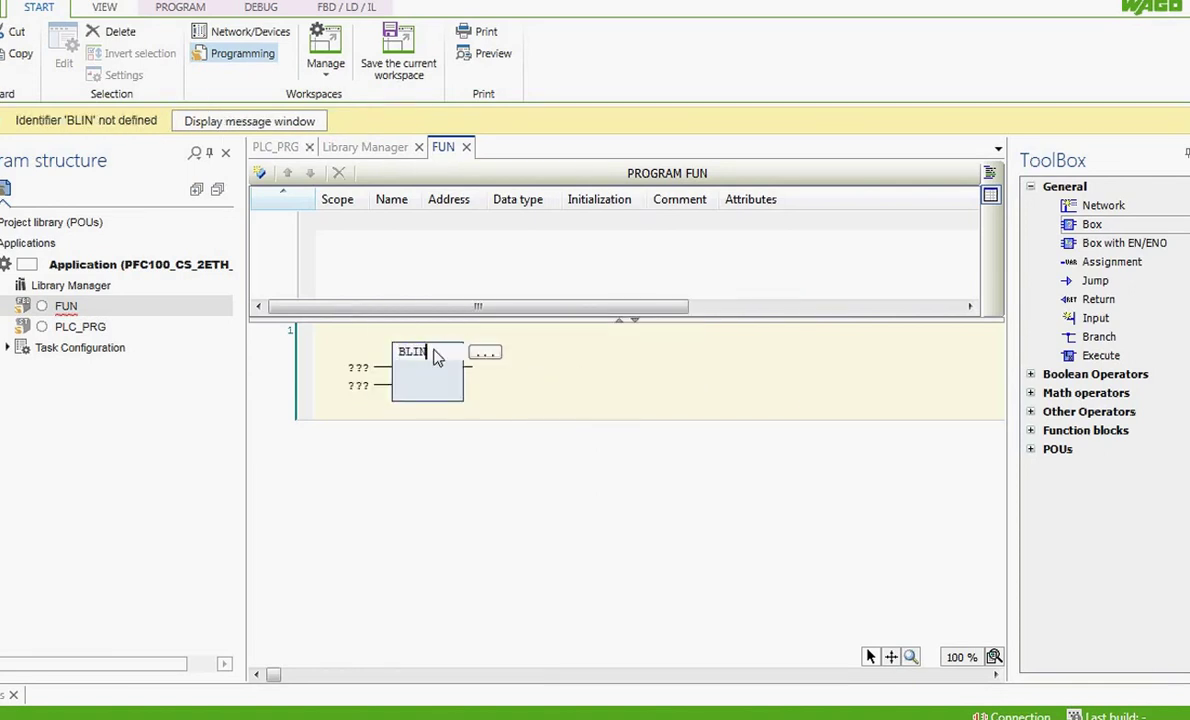
key("Return")
key("Return")
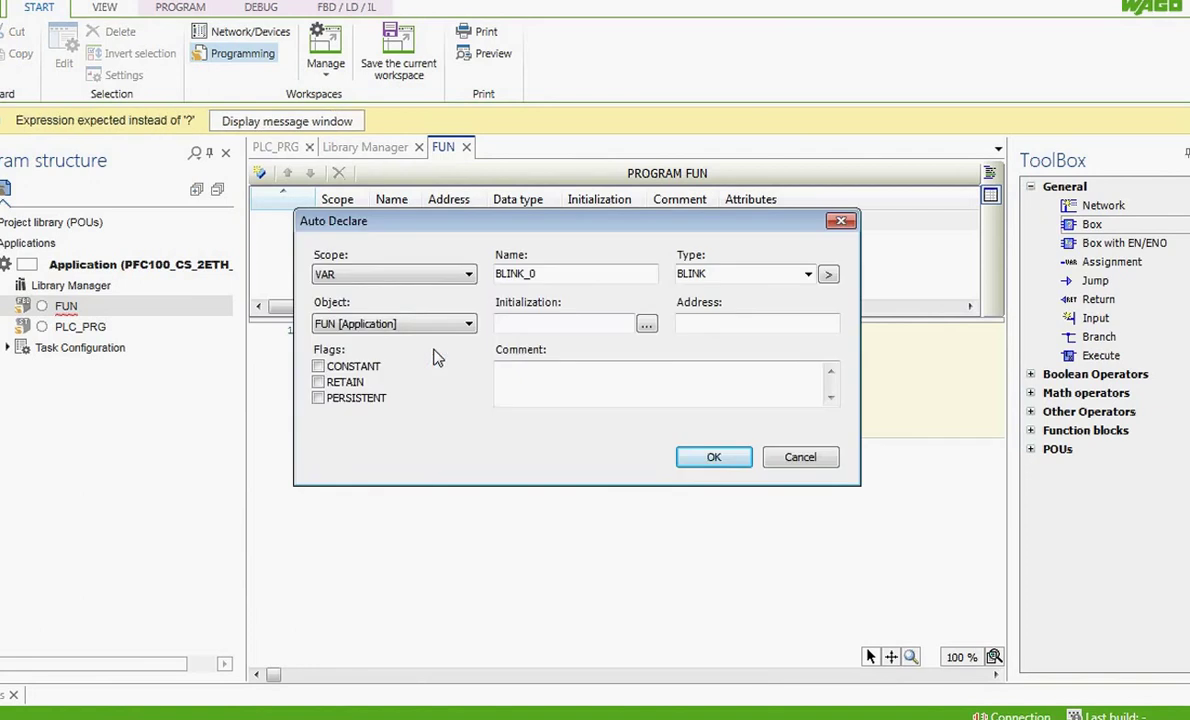
key("Return")
- Set BLINK_0's ENABLE to TRUE and both TIMELOW and TIMEHIGH to t#1s
left_click(358, 368)
type("true")
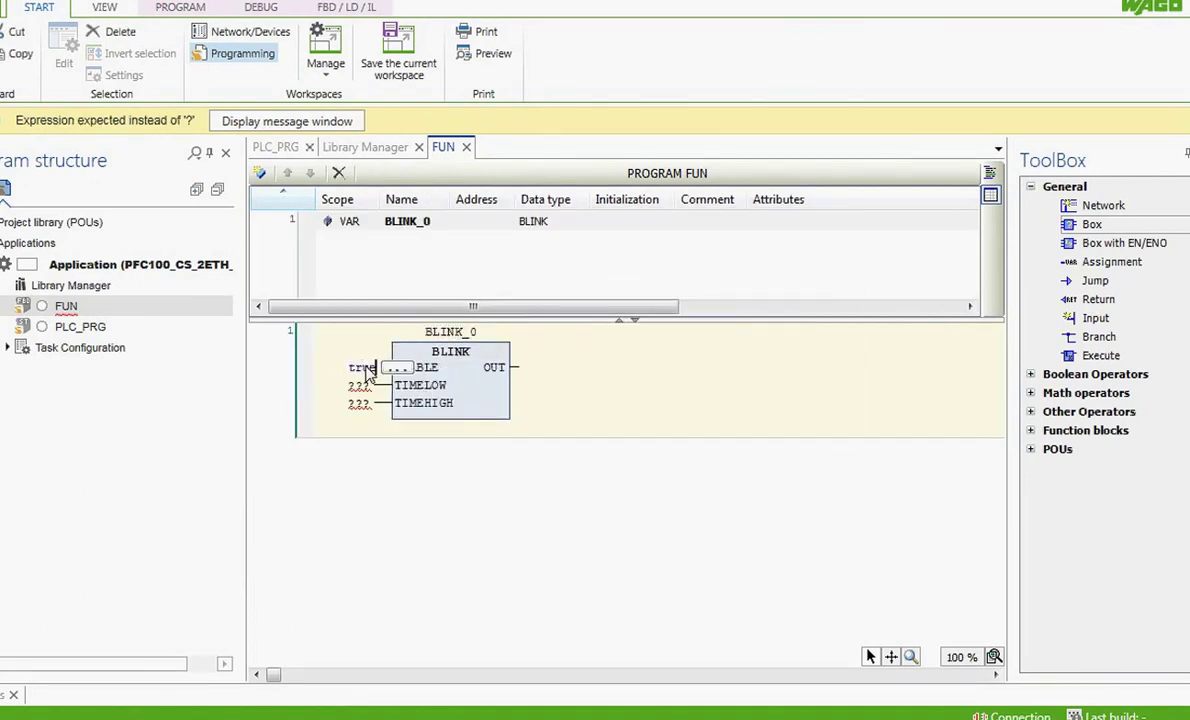
left_click(363, 387)
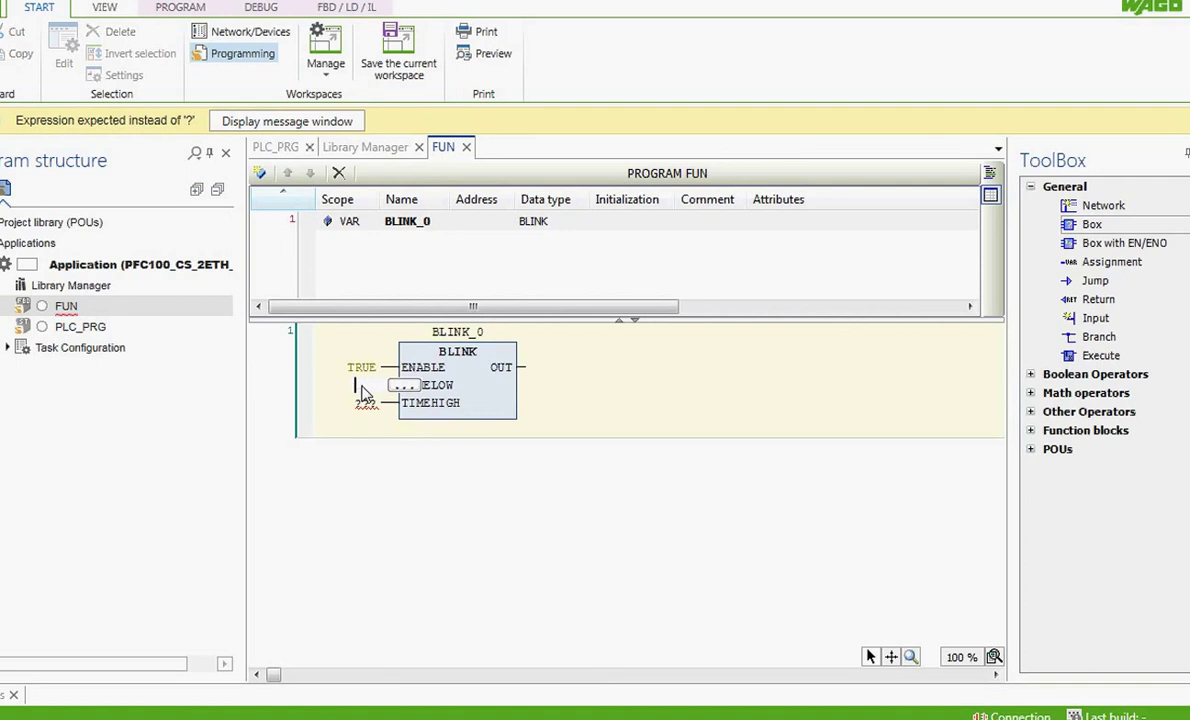
type("t#1s")
left_click(365, 405)
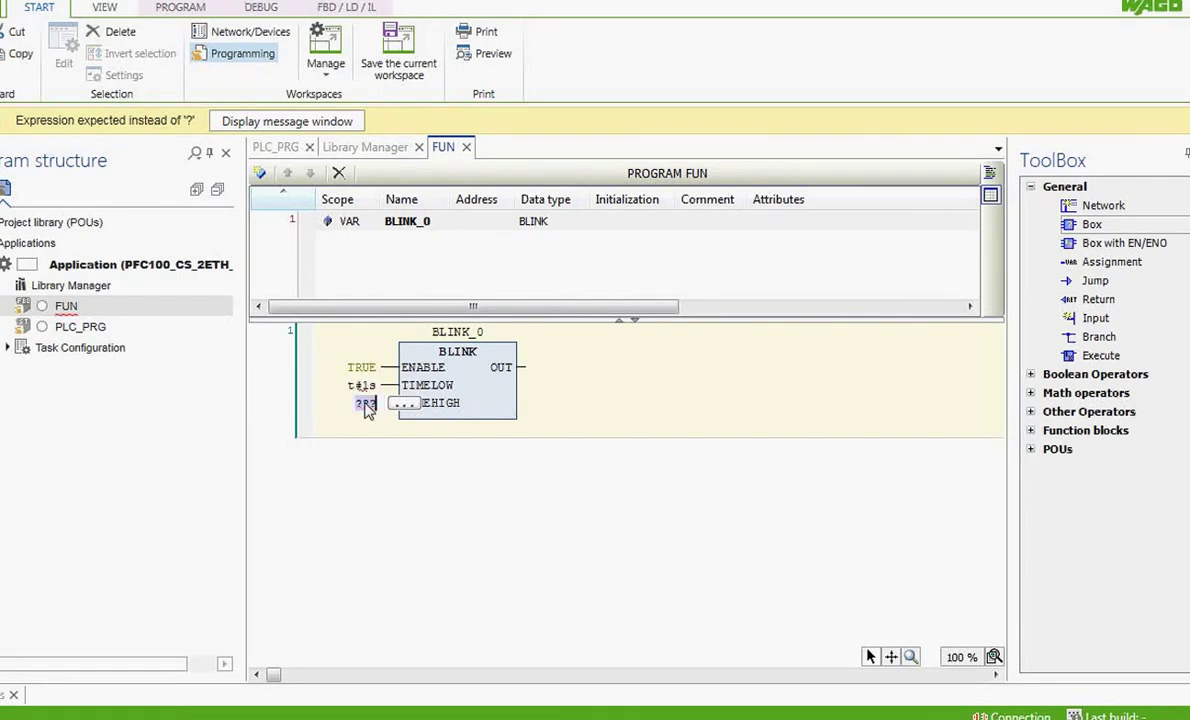
type("t")
key("Return")
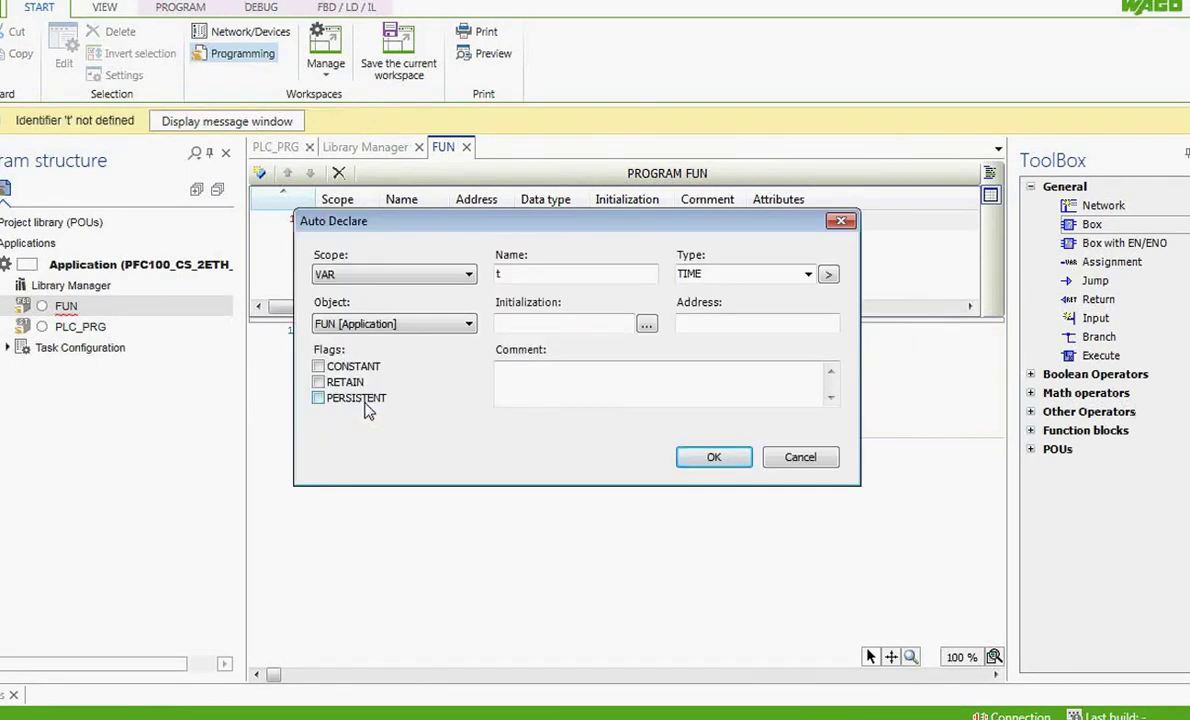
left_click(770, 460)
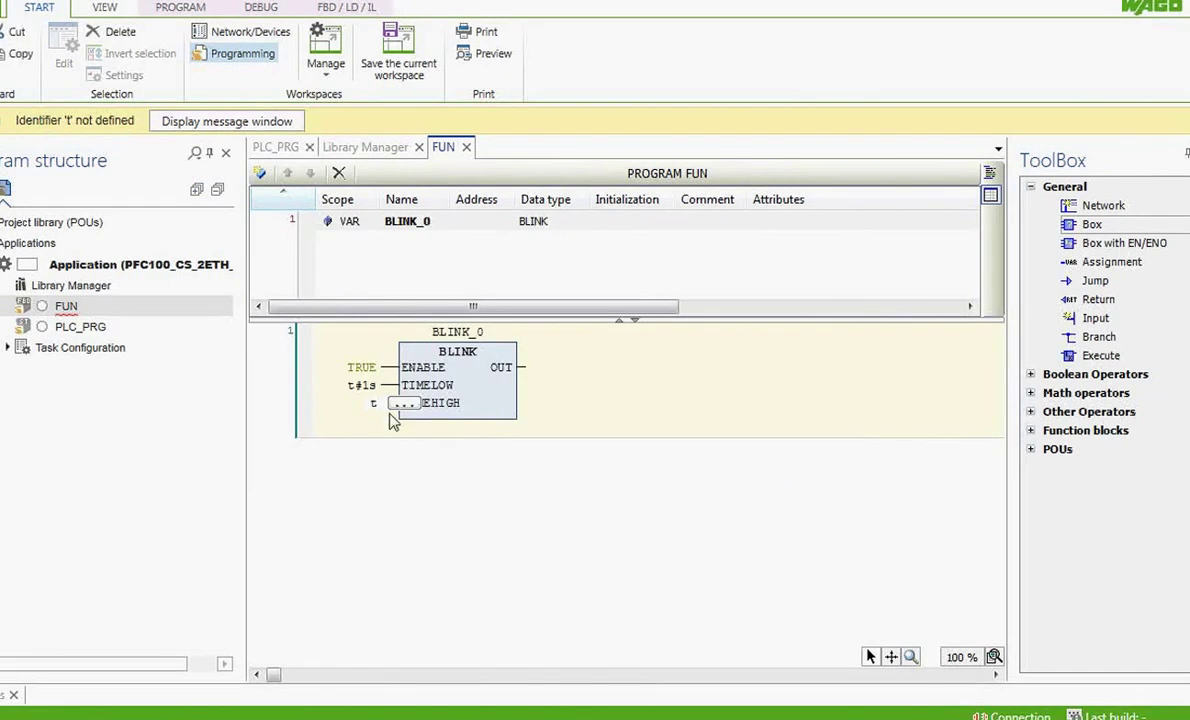
key("BackSpace")
type("t")
key("Return")
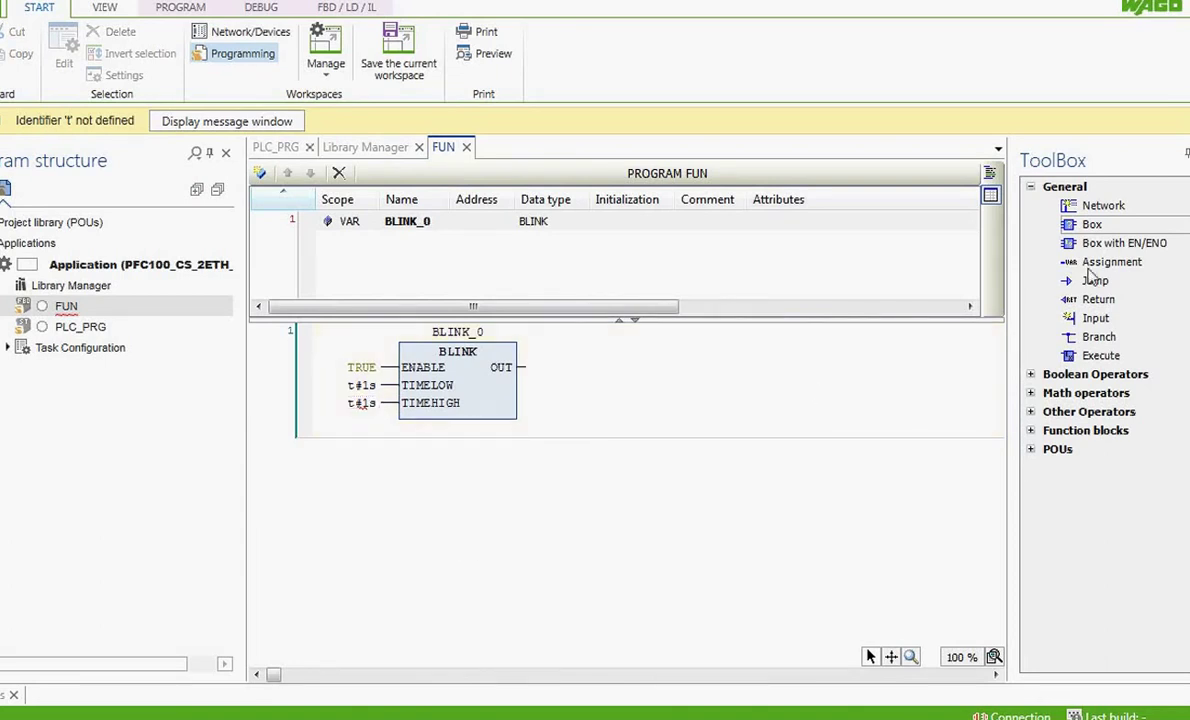
- Attach an output assignment to BLINK_0's OUT pin driving DO1
mouse_move(1080, 262)
left_mouse_down()
mouse_move(535, 443)
mouse_move(524, 370)
left_mouse_up()
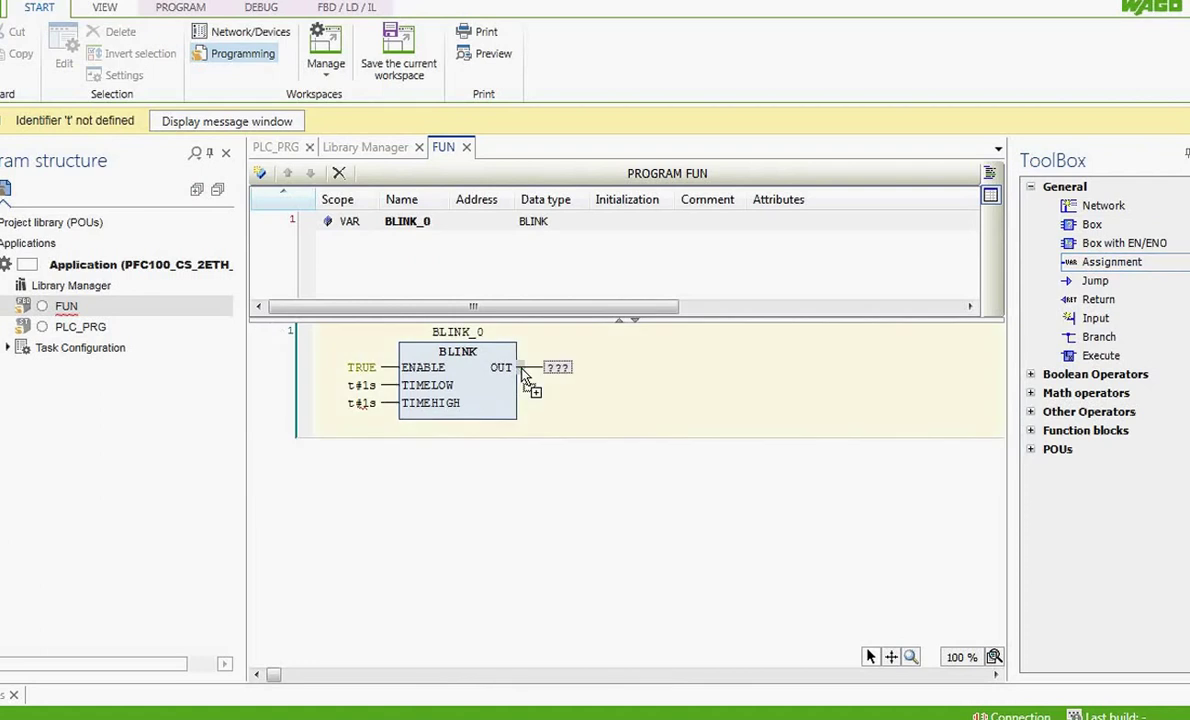
left_click(556, 369)
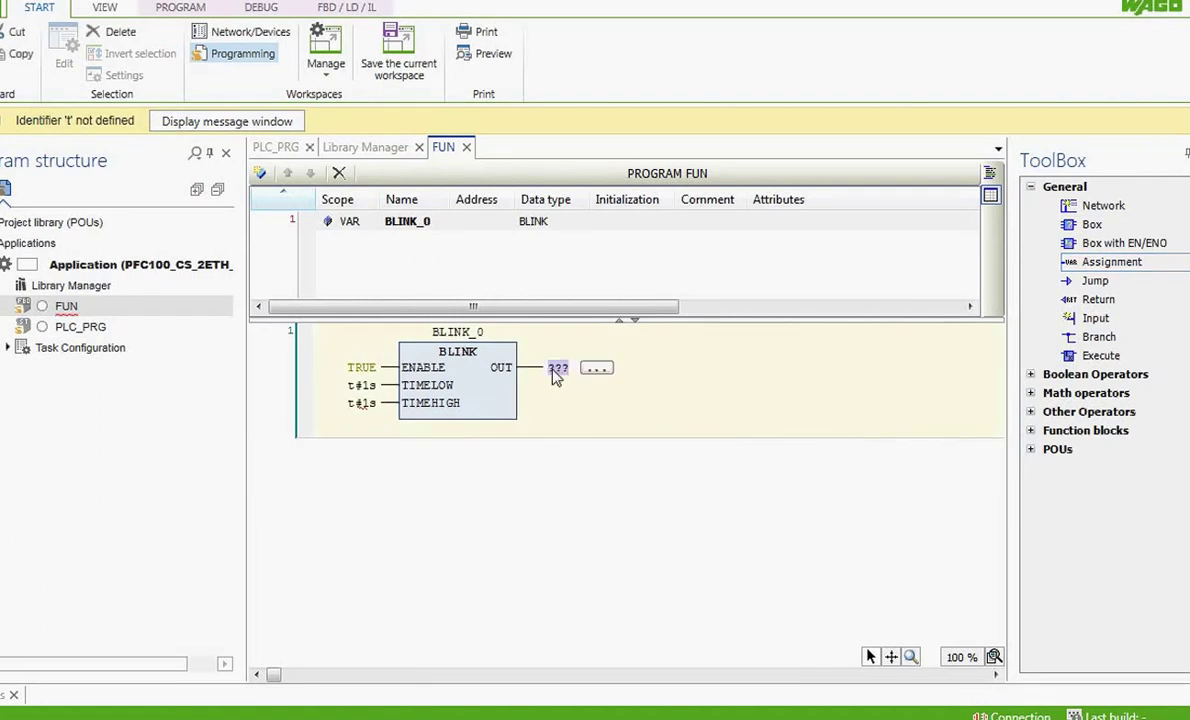
type("DO")
left_click(571, 513)
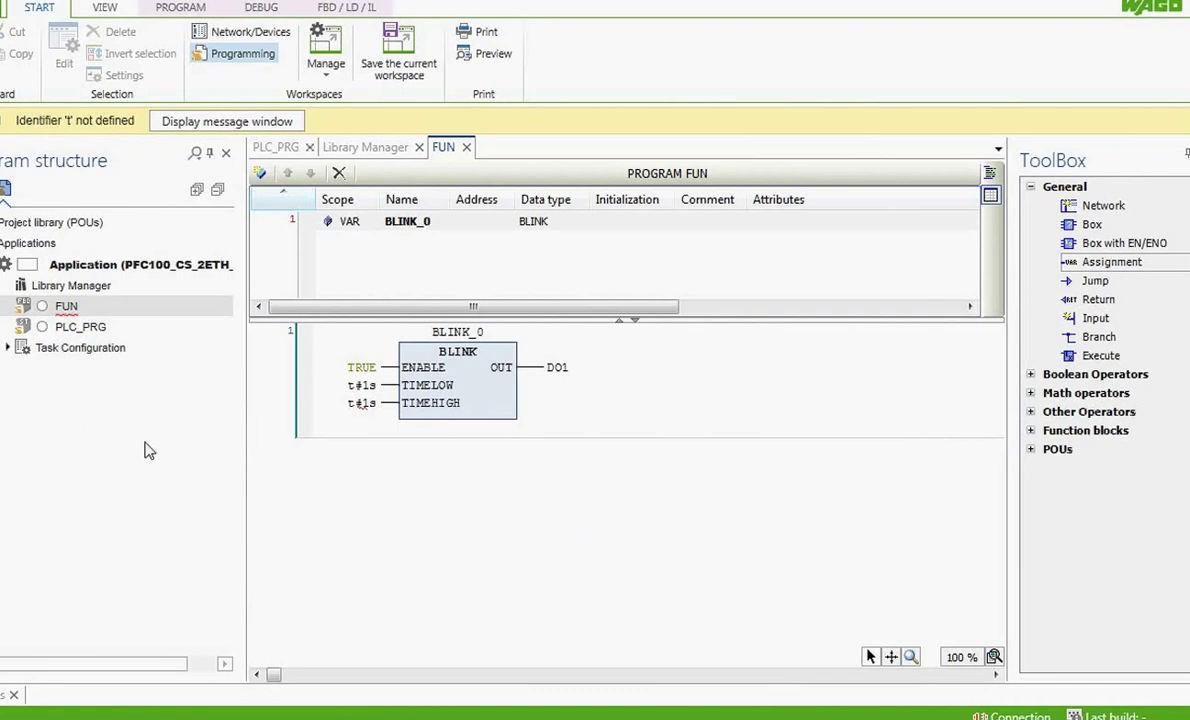
left_click(363, 422)
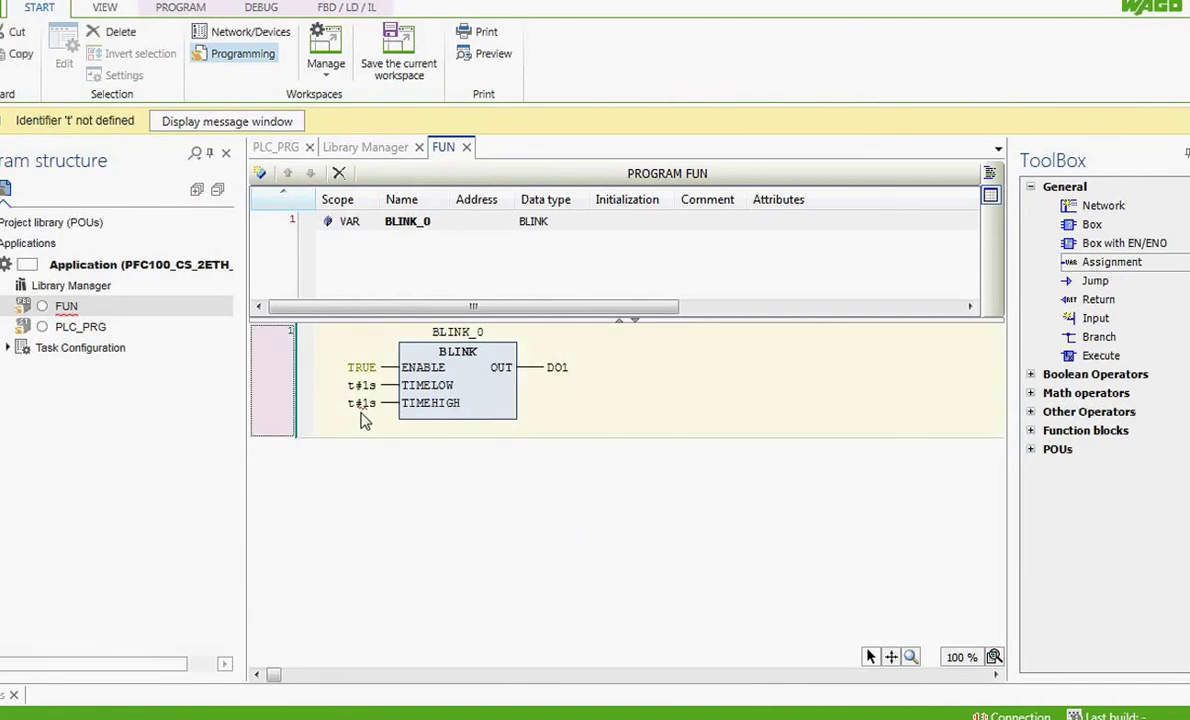
left_click(405, 585)
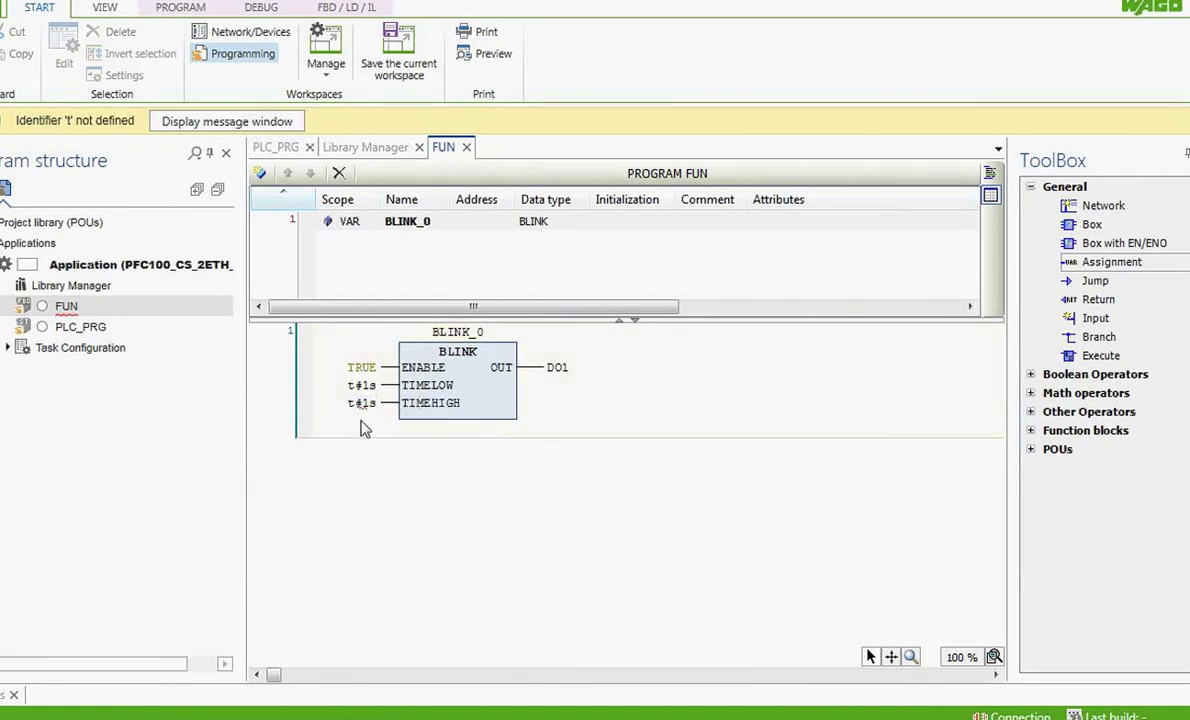
- Write the call FUN(); on the first line of PLC_PRG
double_click(81, 328)
left_click(319, 345)
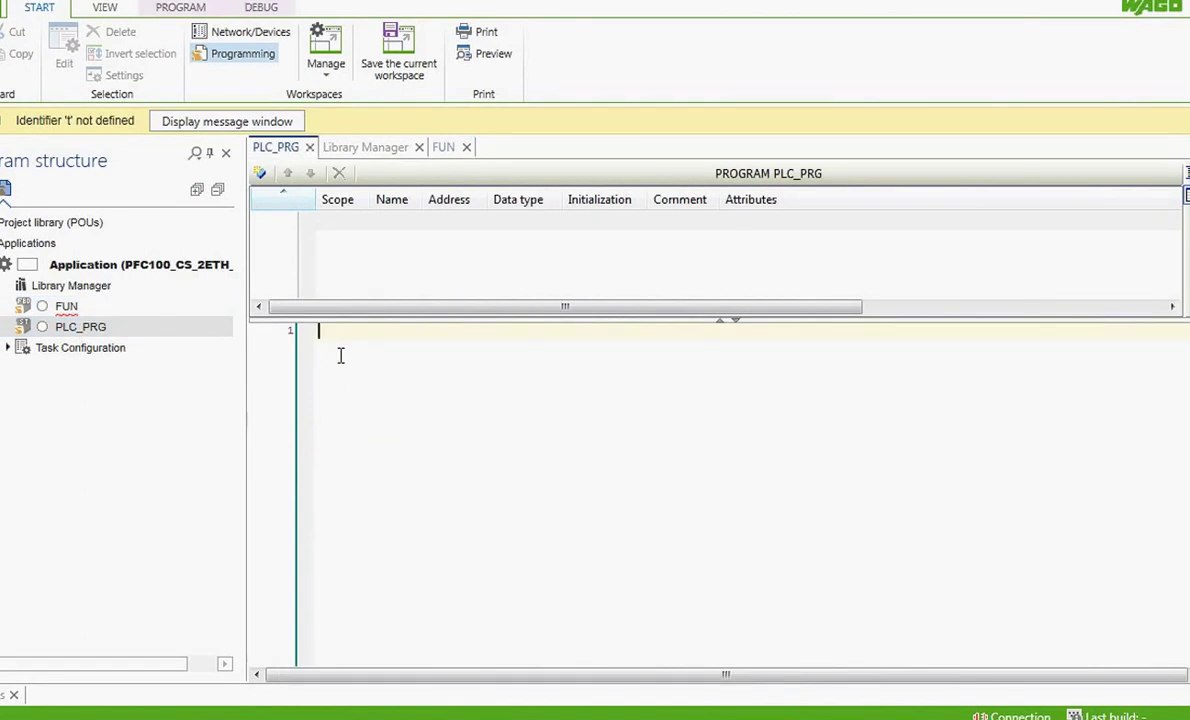
type("FUN")
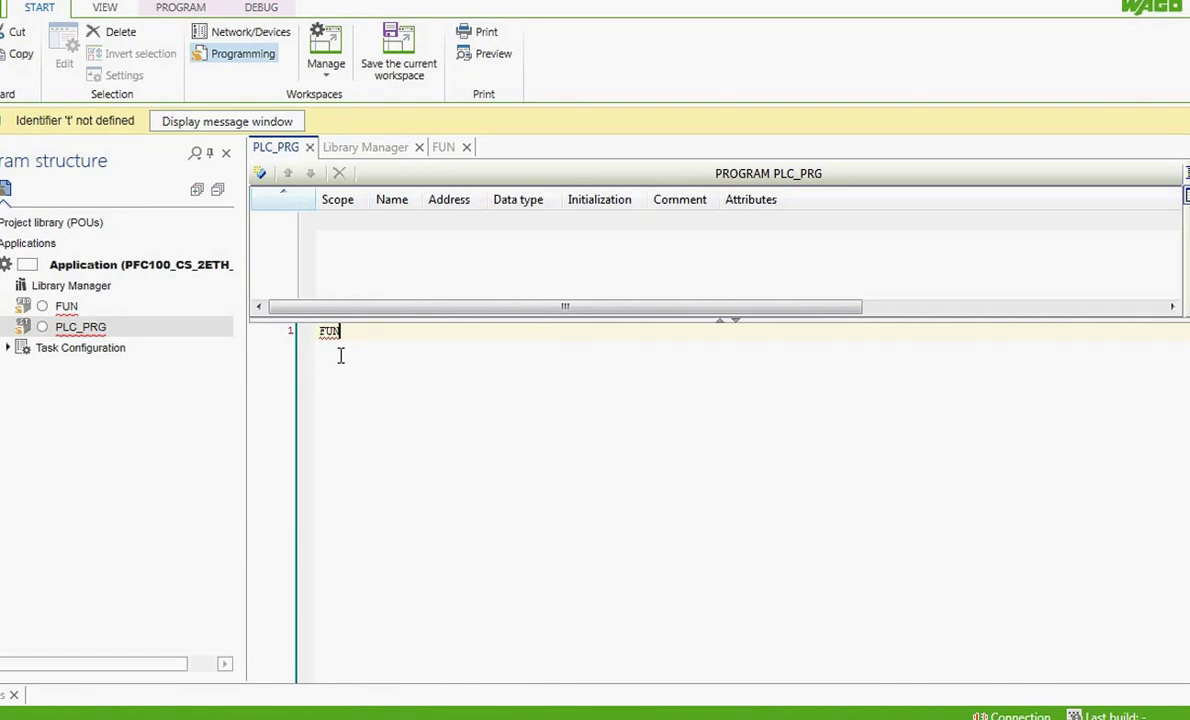
type("())")
type(";")
key("BackSpace")
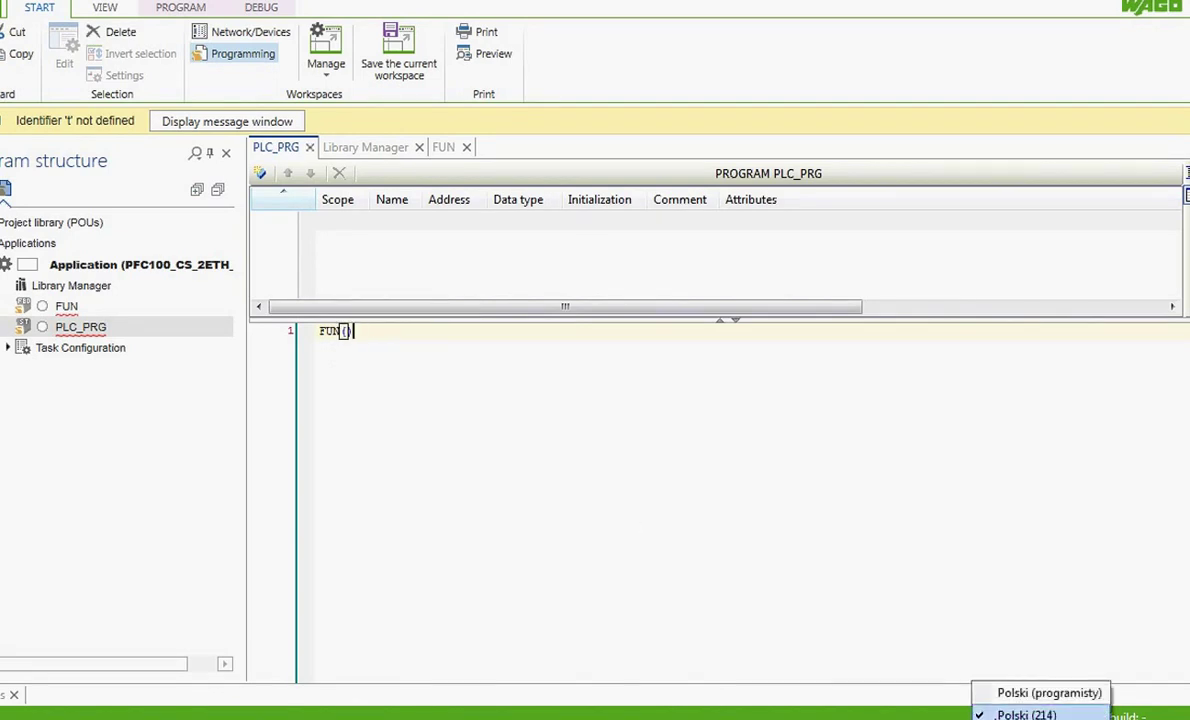
left_click(1005, 705)
type(";")
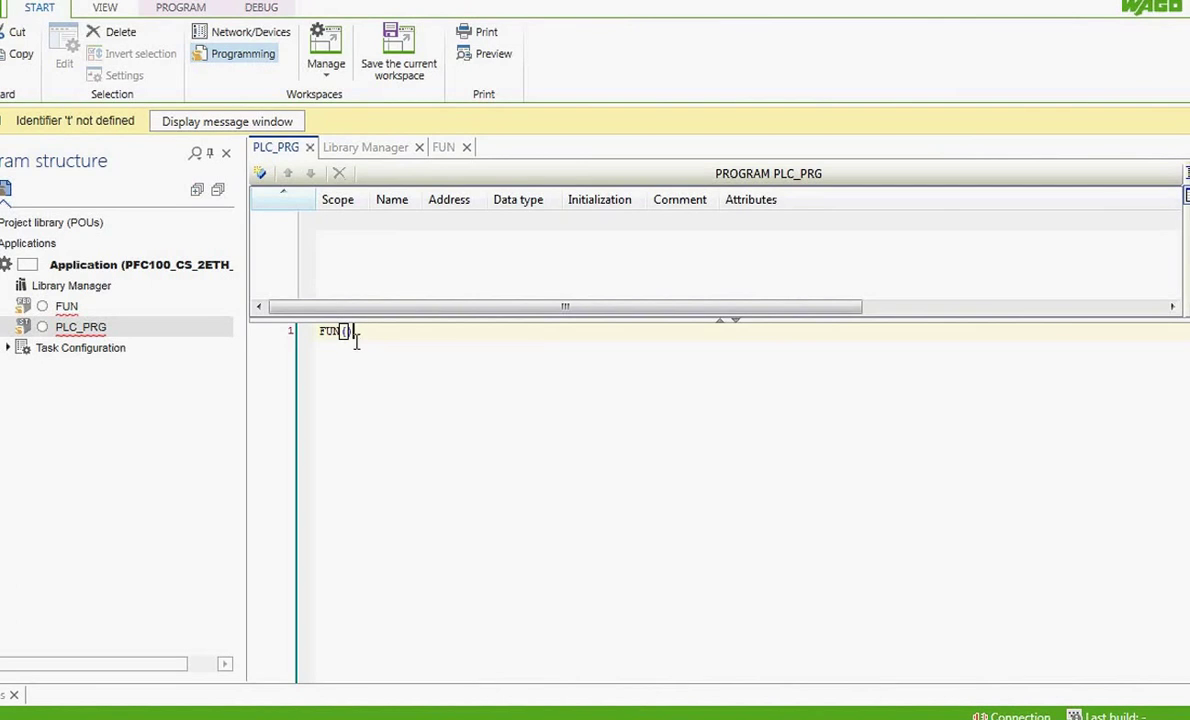
key("Return")
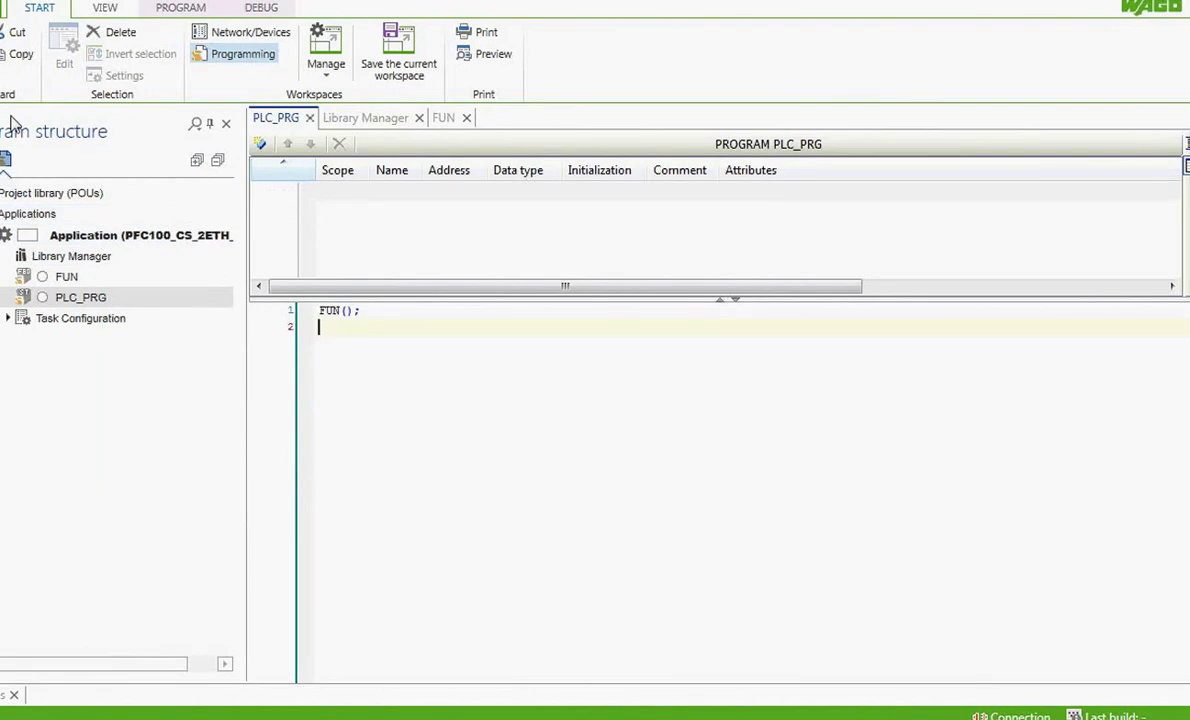
- Build the project, download it to the PFC100 replacing the running application, and start it
left_click(179, 10)
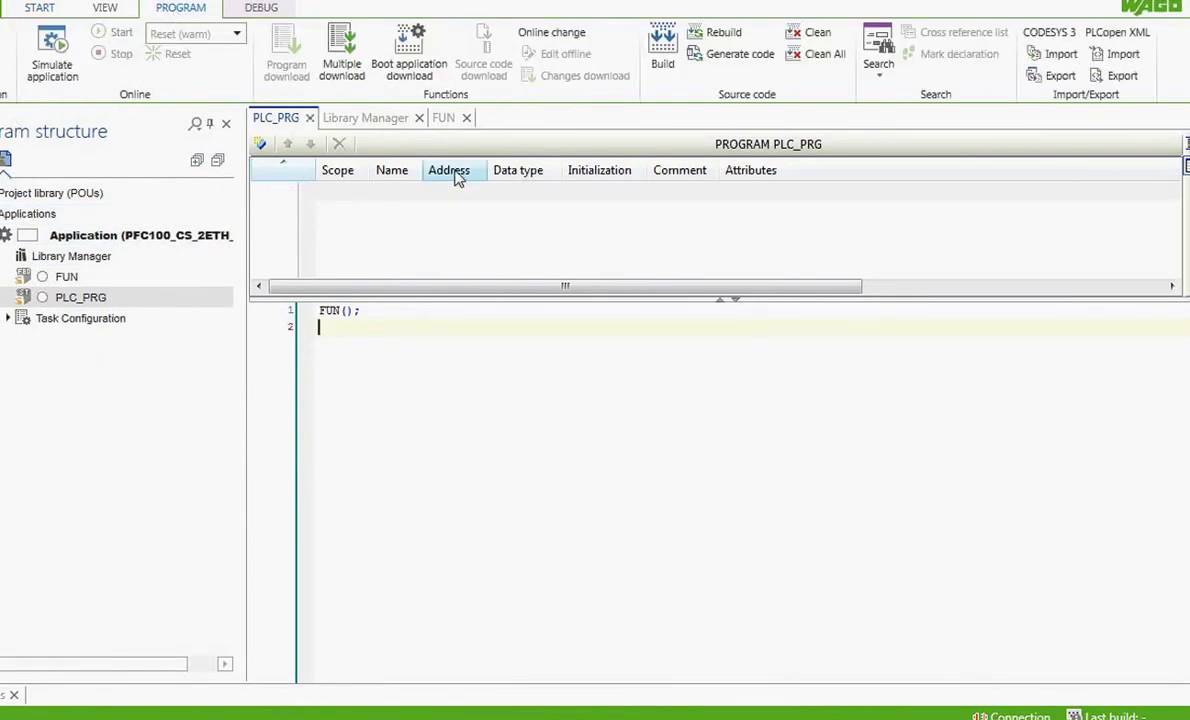
left_click(665, 52)
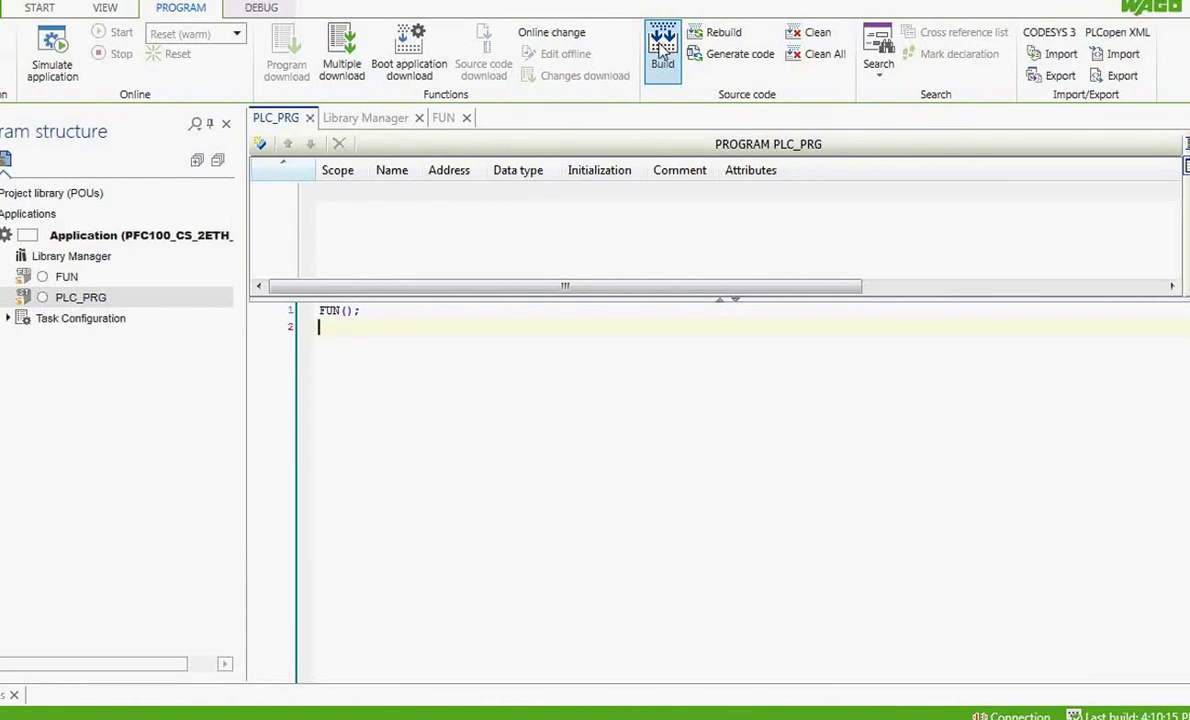
left_click(137, 238)
right_click(137, 238)
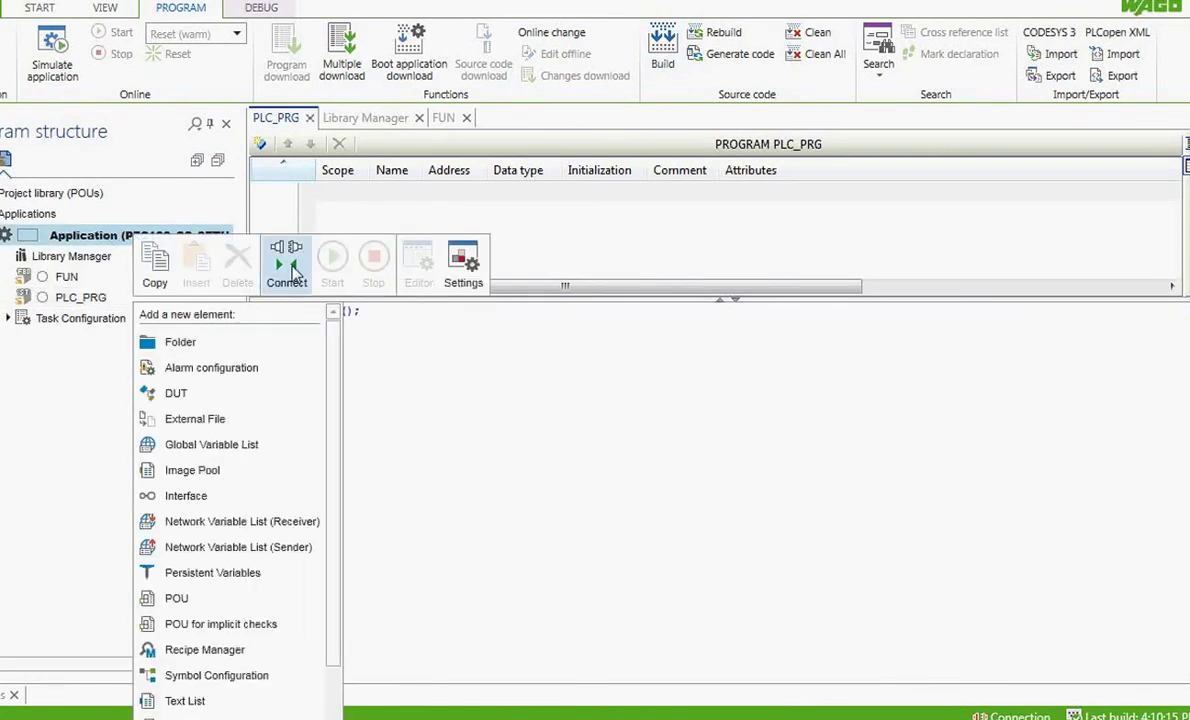
left_click(287, 266)
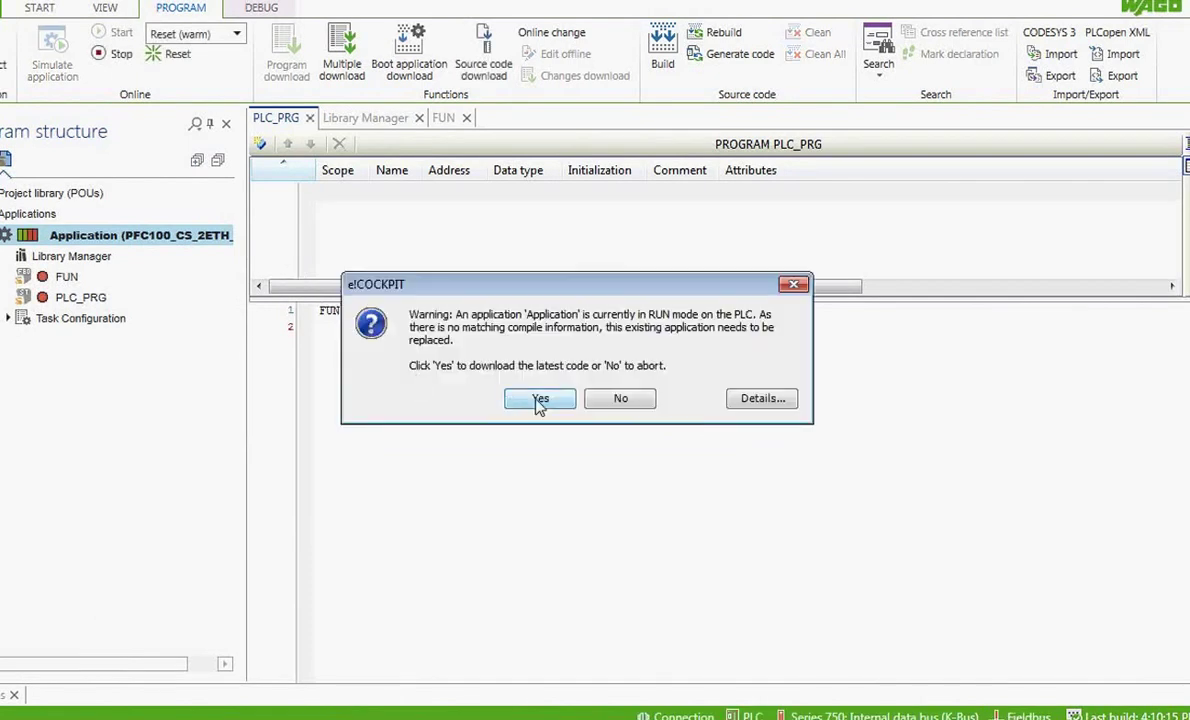
left_click(539, 400)
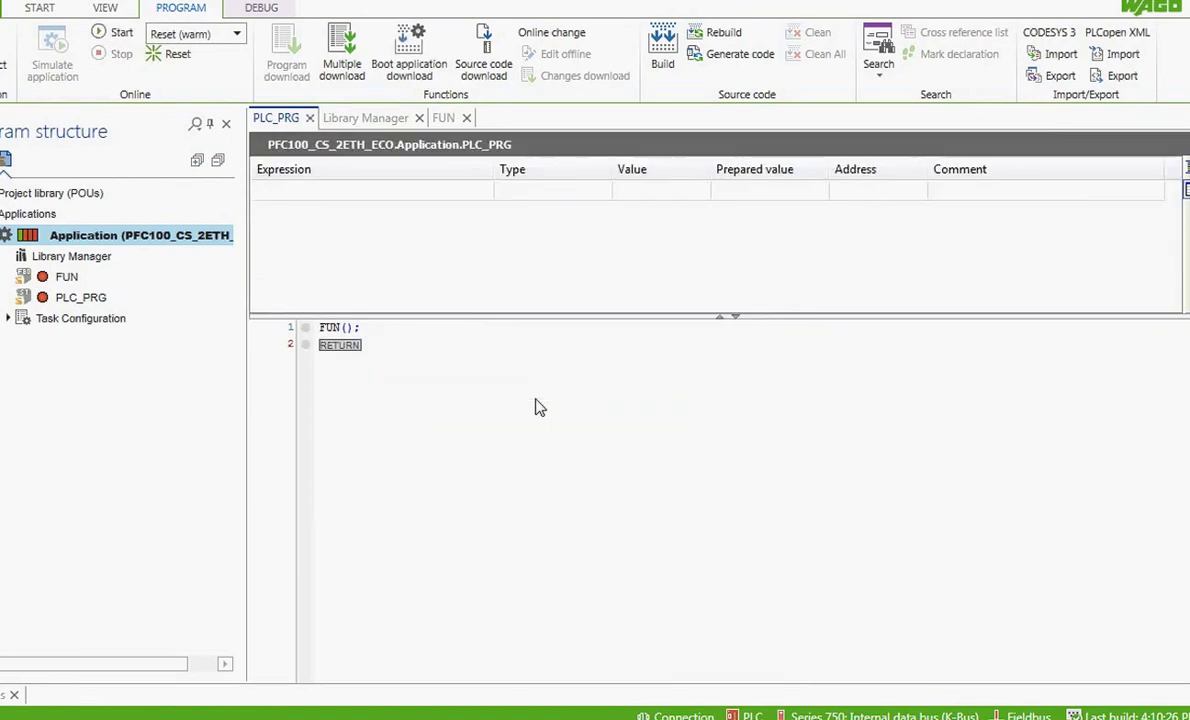
right_click(73, 240)
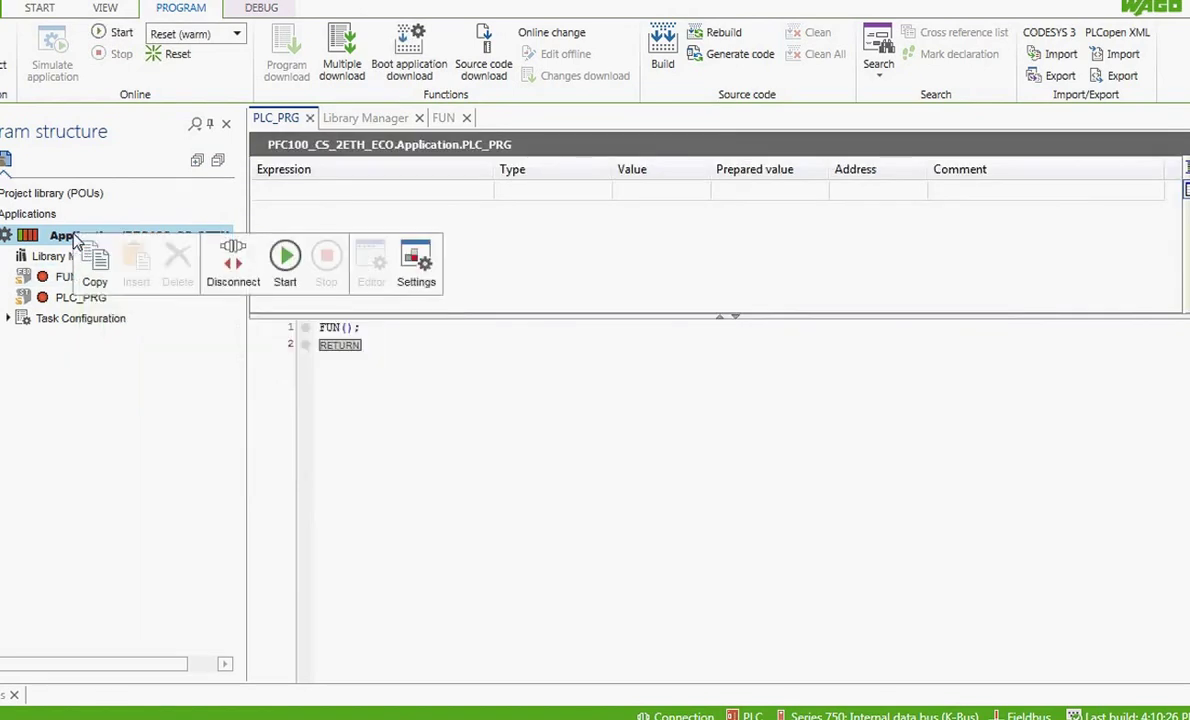
left_click(285, 262)
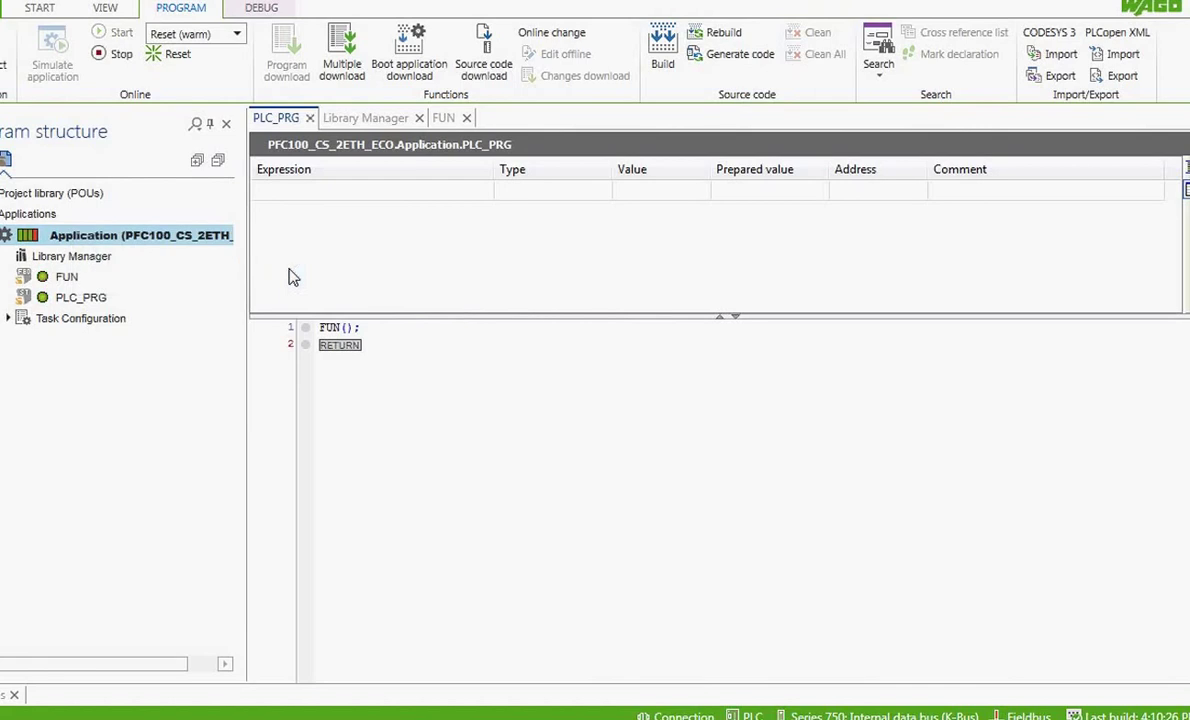
- Open FUN's live FBD view to watch the BLINK_0 output driving DO1 TRUE
double_click(66, 279)
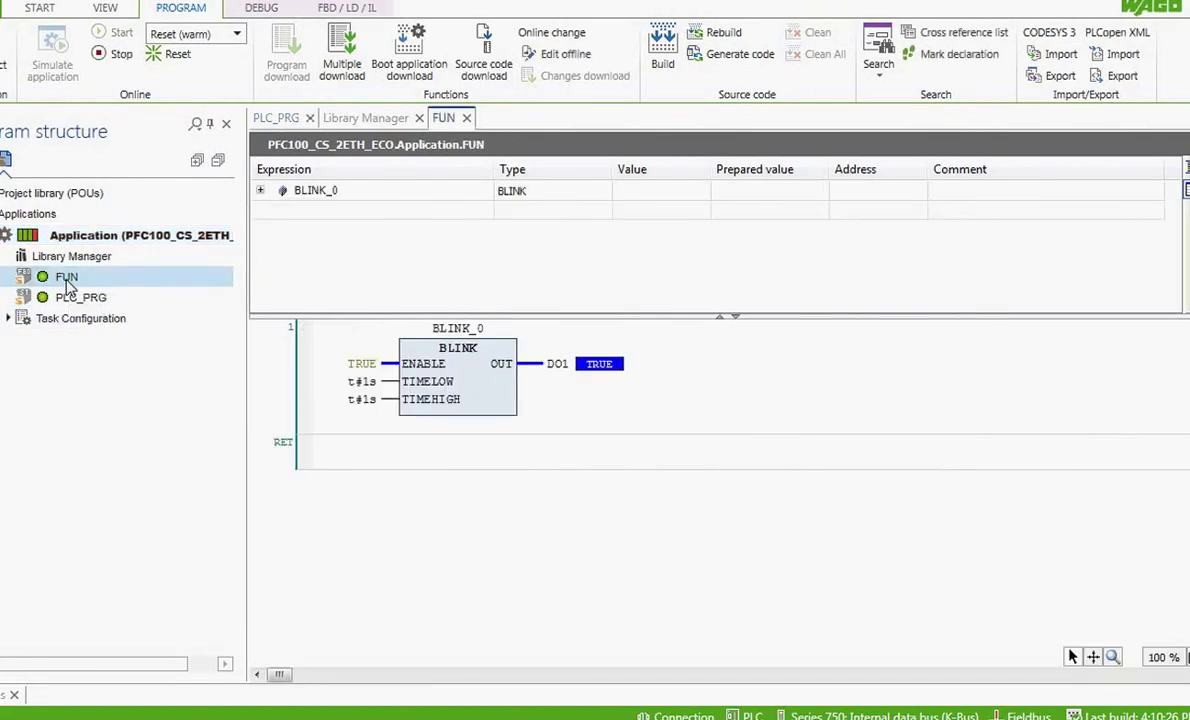